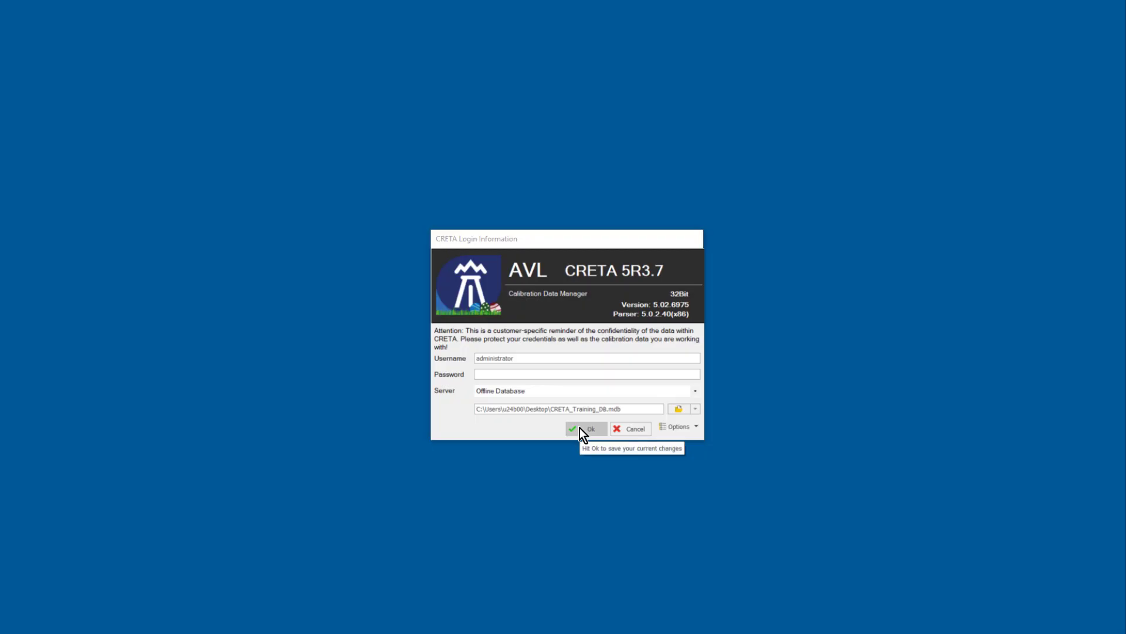
Sign in to the offline training database and bring up the WORKFLOW ribbon commands
left_click(583, 429)
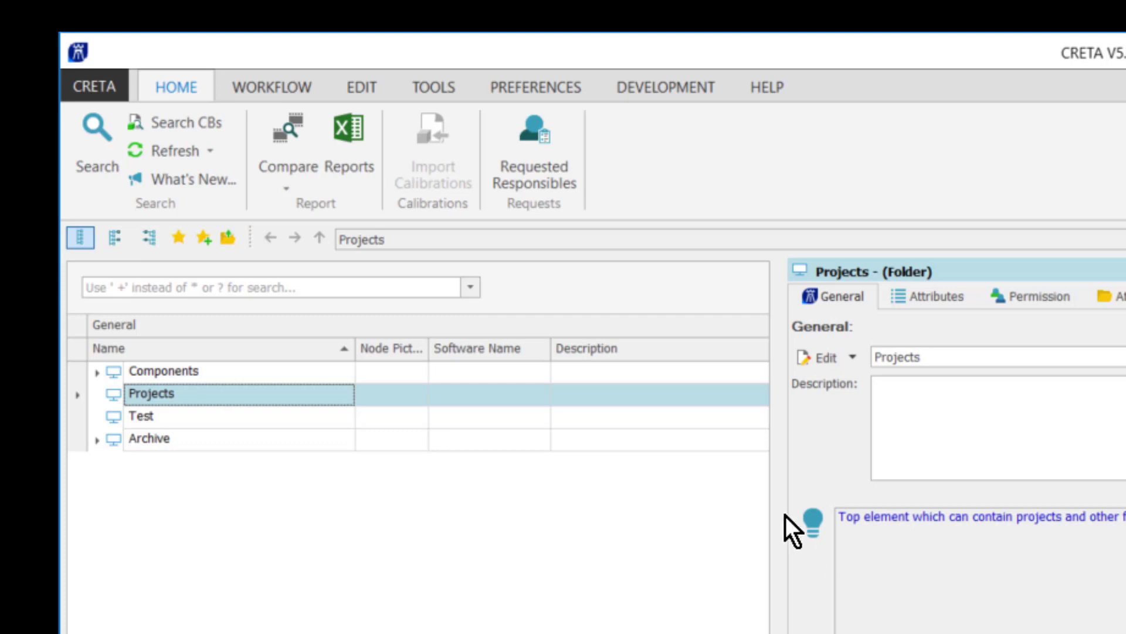
left_click(297, 83)
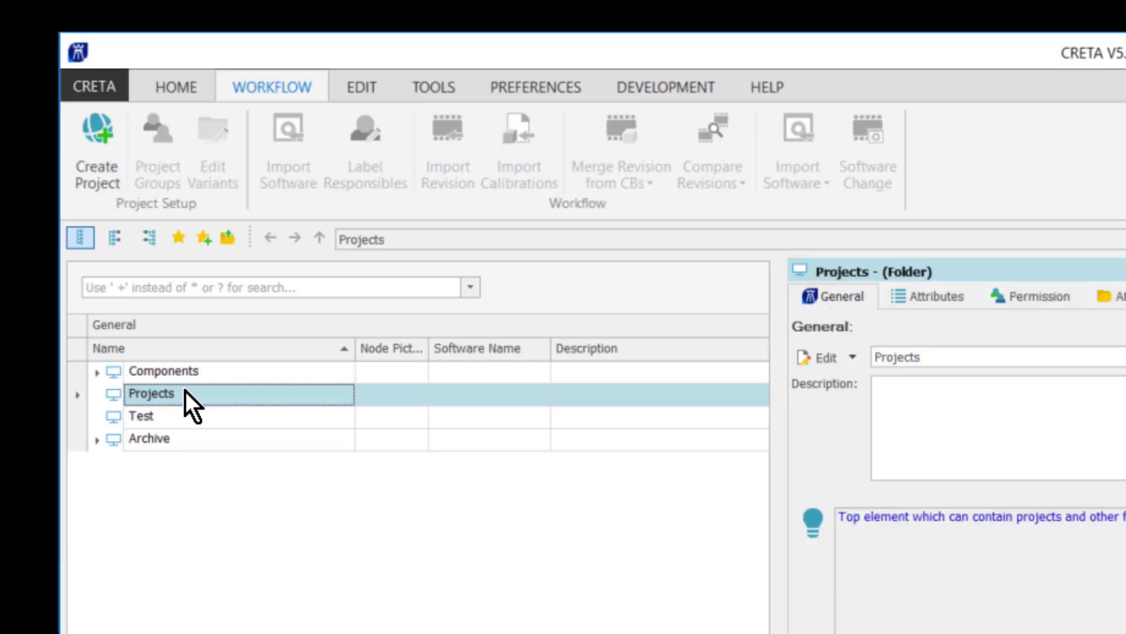
Create a new project under the Projects folder and name it EV
right_click(185, 392)
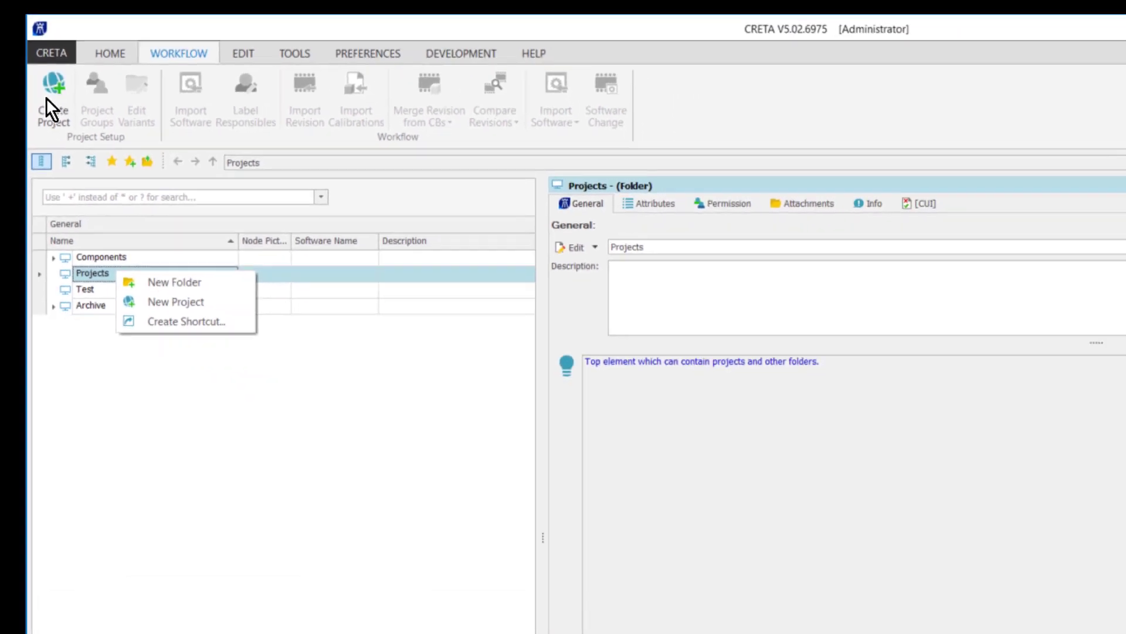
left_click(86, 150)
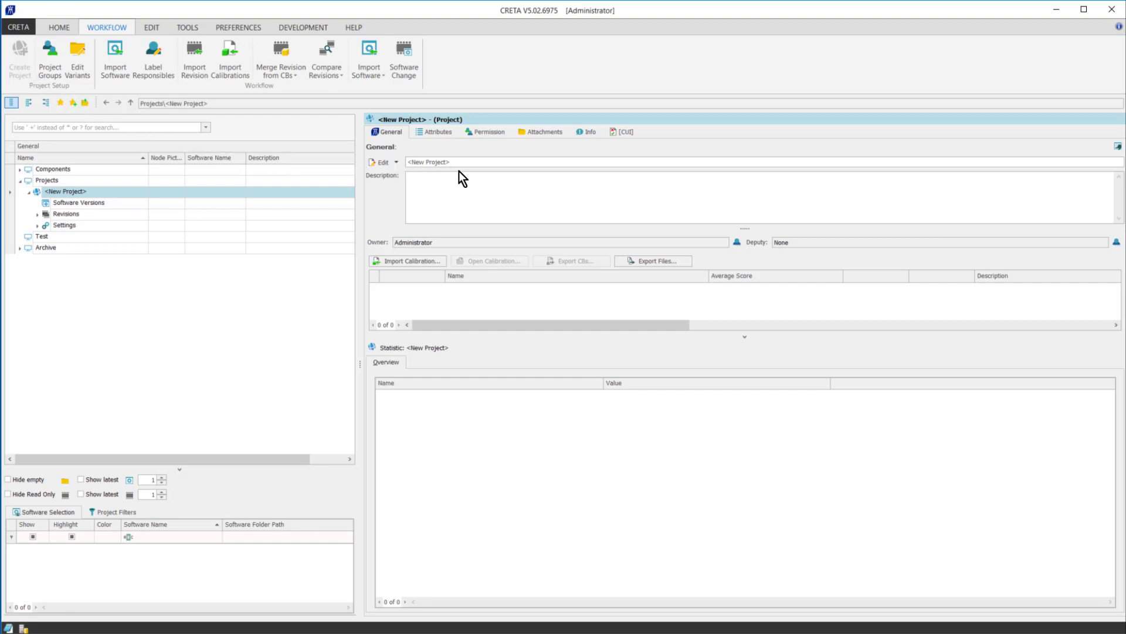
left_click_drag(460, 163, 400, 157)
type("EV")
Add the first engineer user to EV's Project Engineers group
left_click(59, 62)
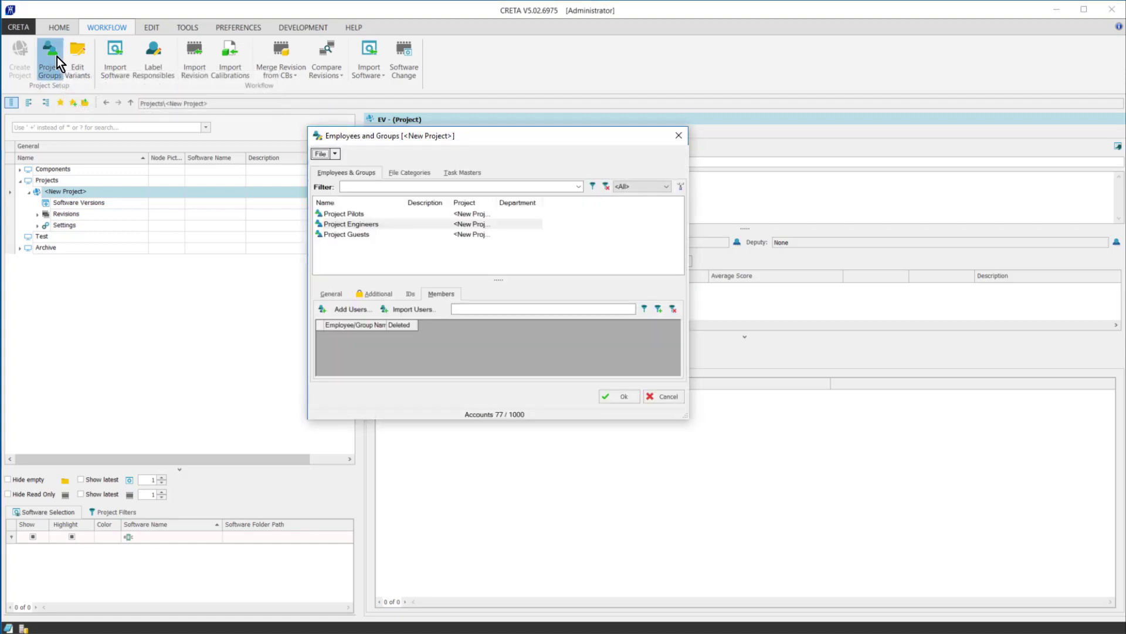
left_click(329, 226)
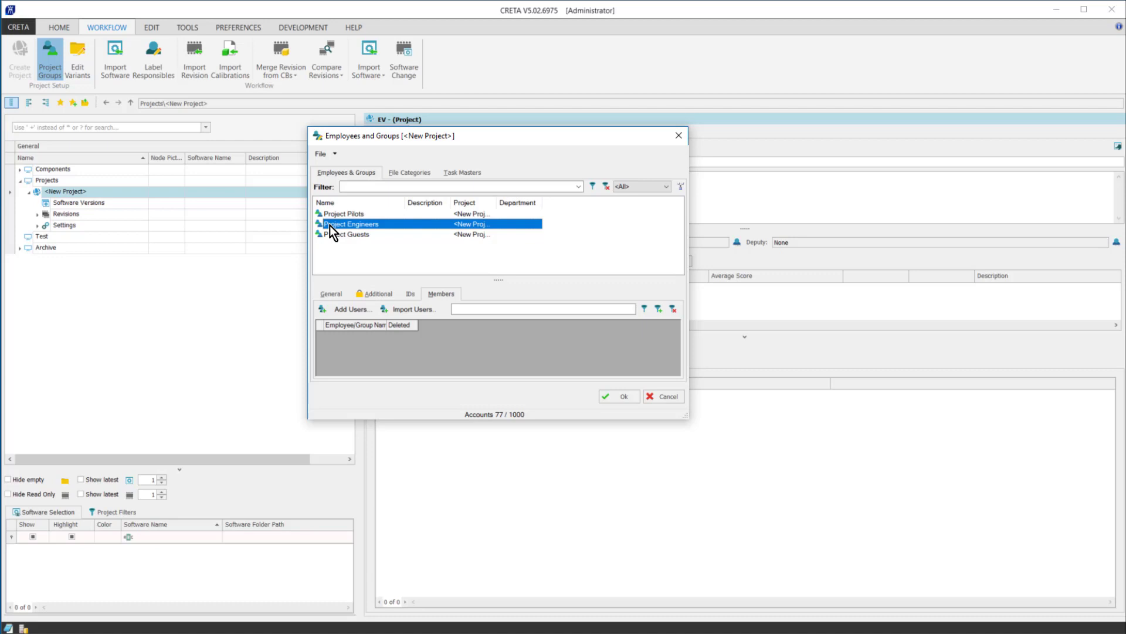
left_click(343, 308)
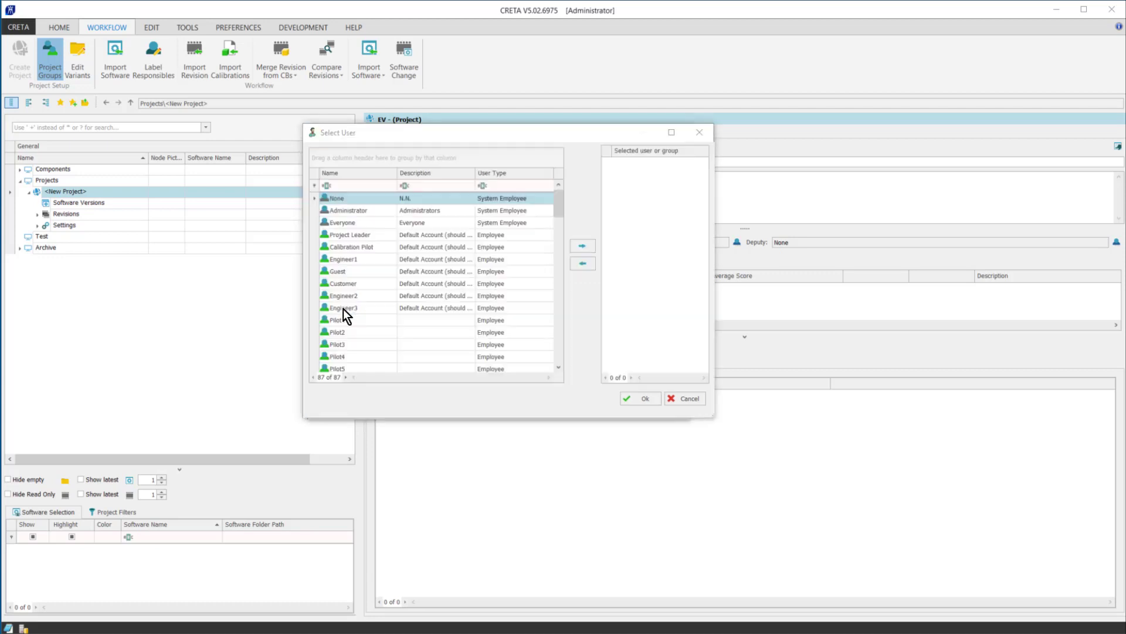
left_click(353, 260)
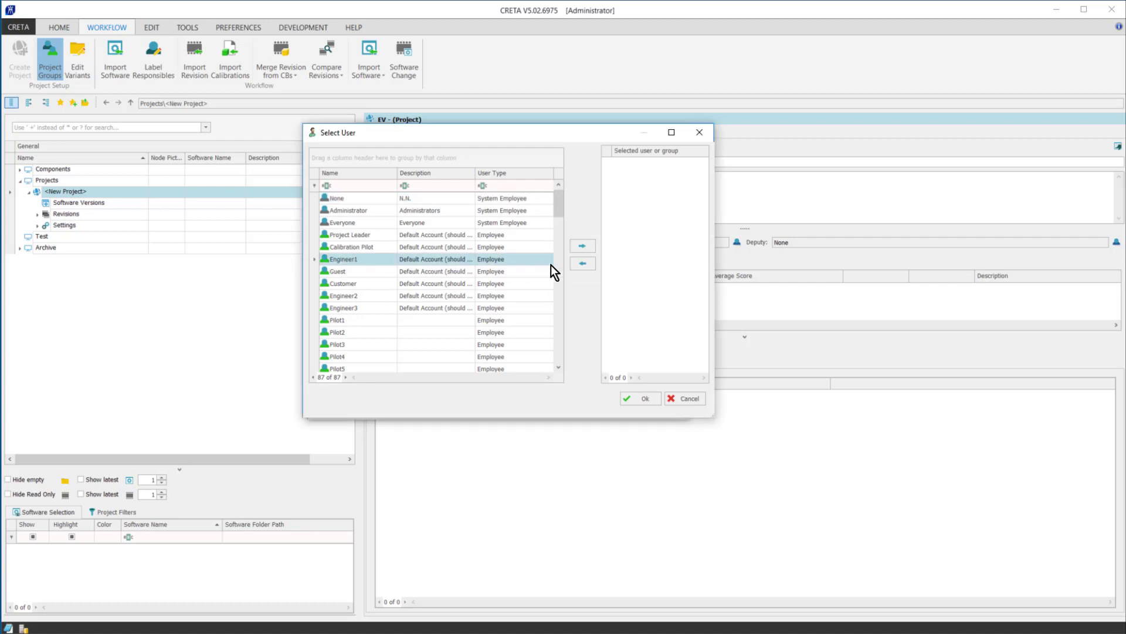
left_click(581, 250)
left_click(645, 398)
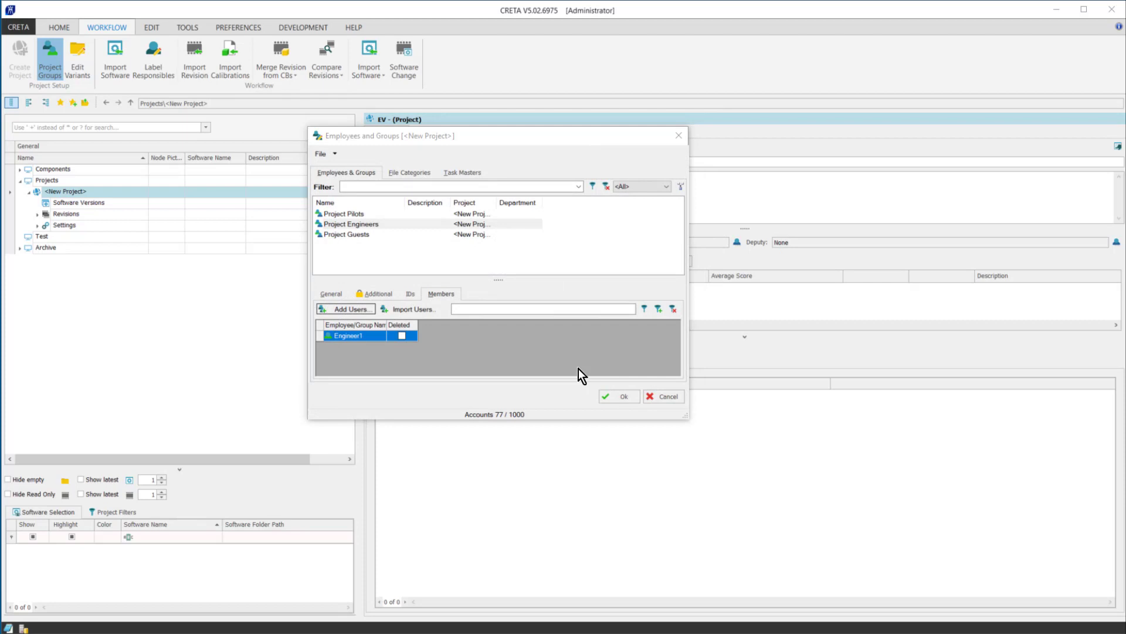
Add the first pilot user to the Project Pilots group and save the memberships
left_click(365, 215)
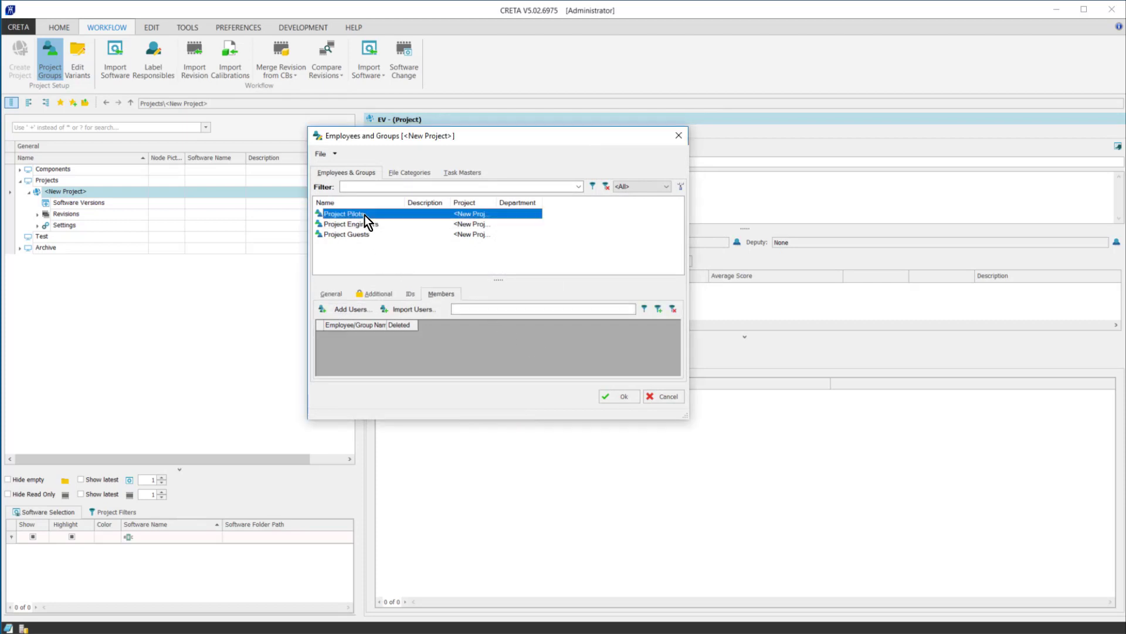
left_click(340, 306)
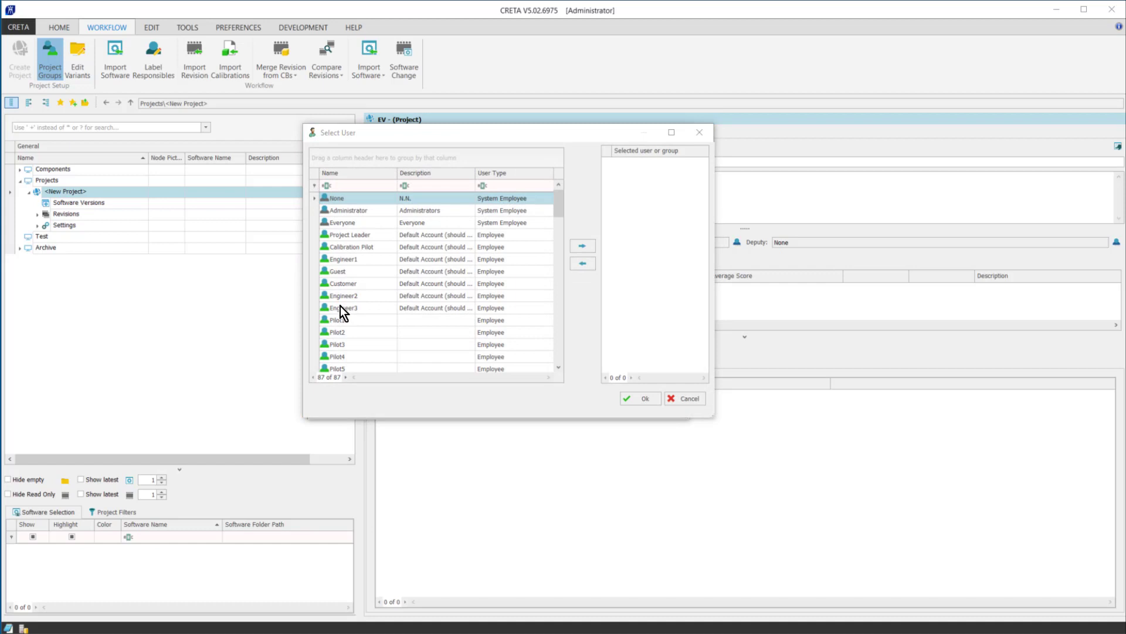
left_click(340, 320)
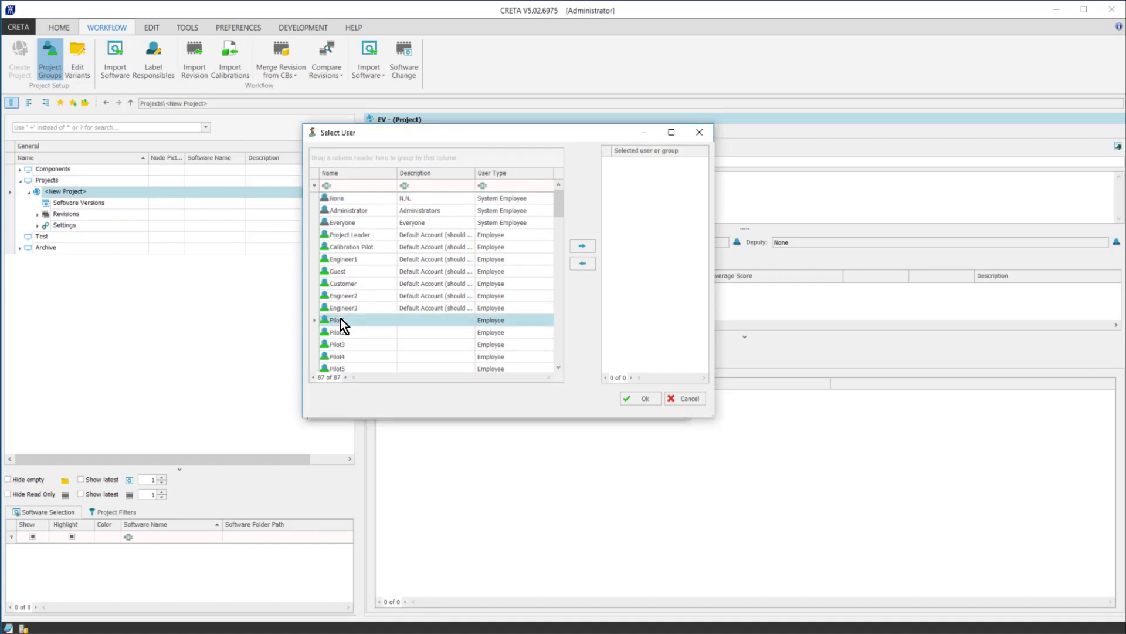
left_click(582, 246)
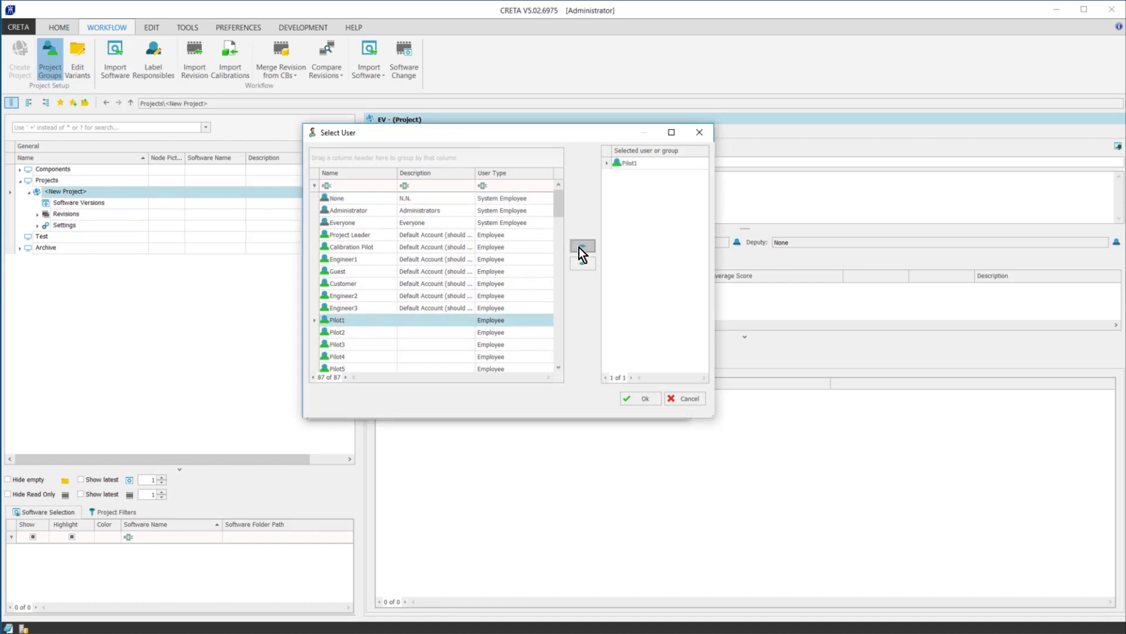
left_click(643, 399)
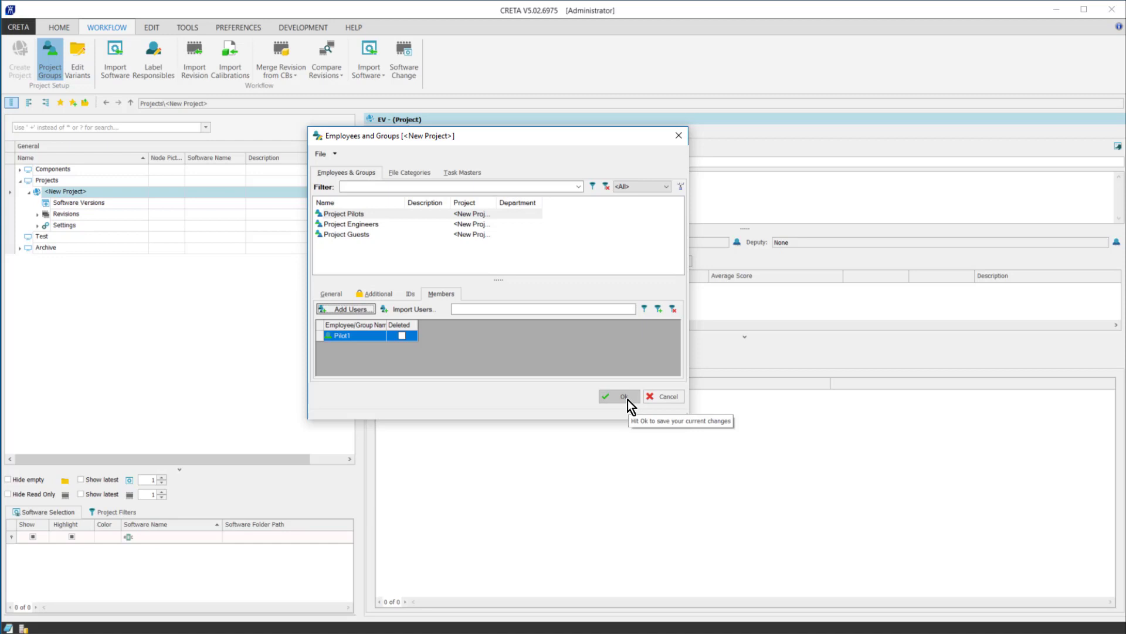
left_click(625, 398)
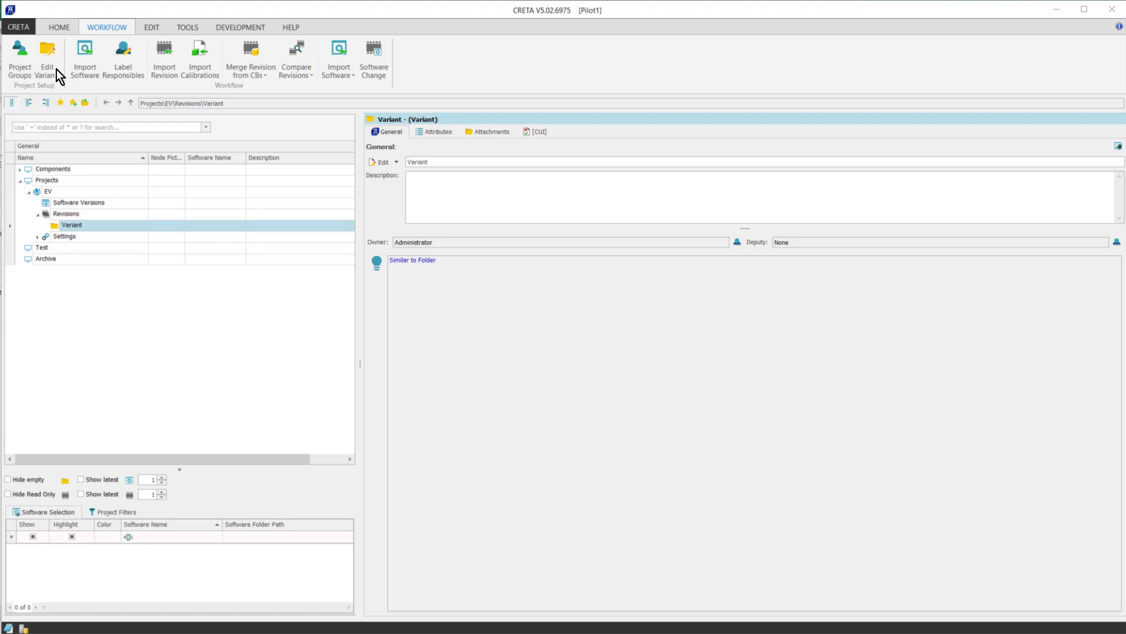
Import the Creta_1, Creta_2 and Creta_3 variant trees from EV_Project_1_VariantWithAttributes.csv
left_click(56, 69)
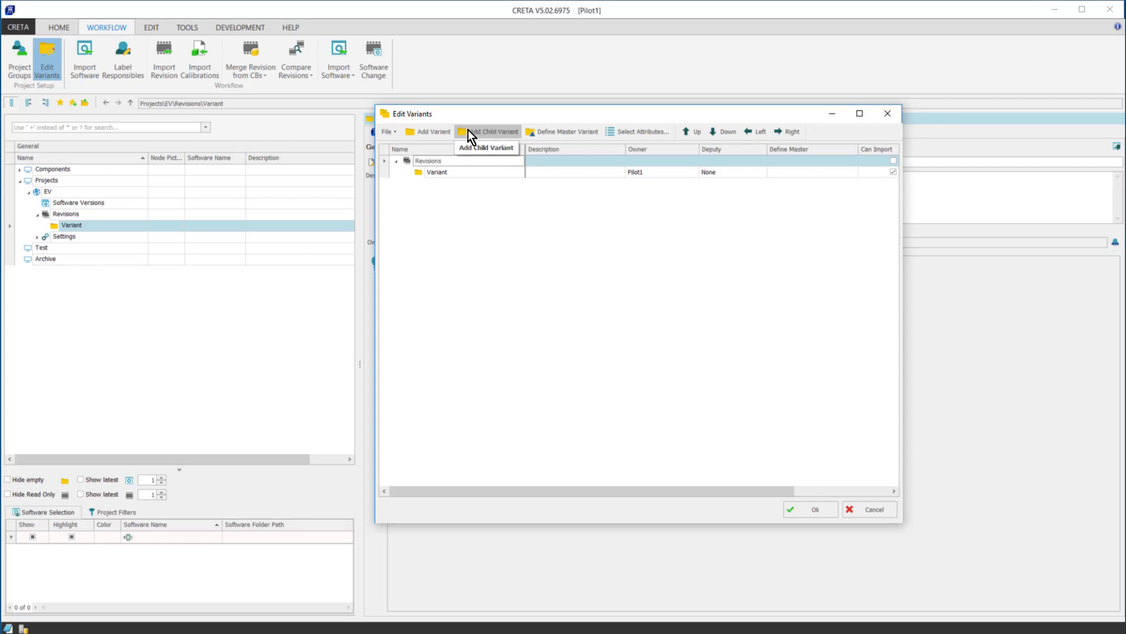
left_click(396, 131)
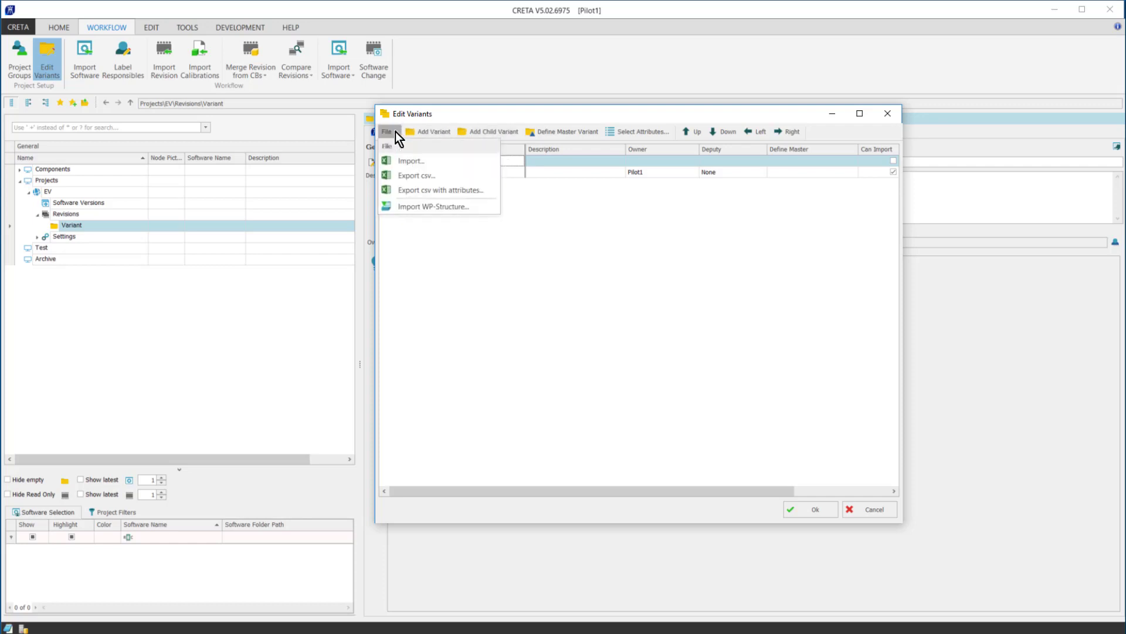
left_click(404, 161)
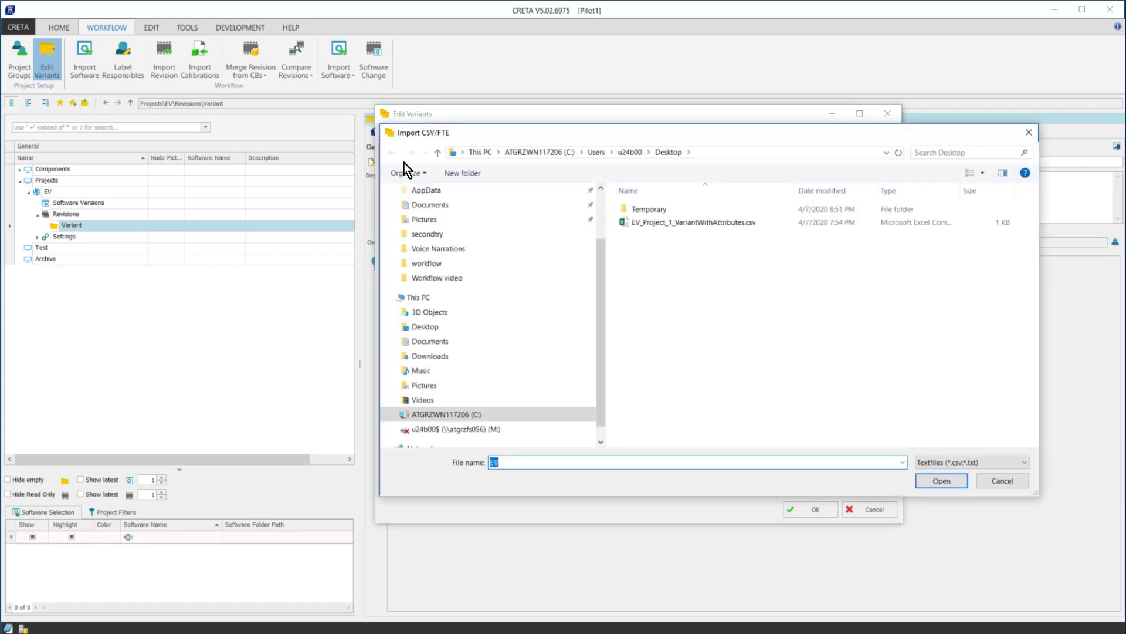
left_click(730, 224)
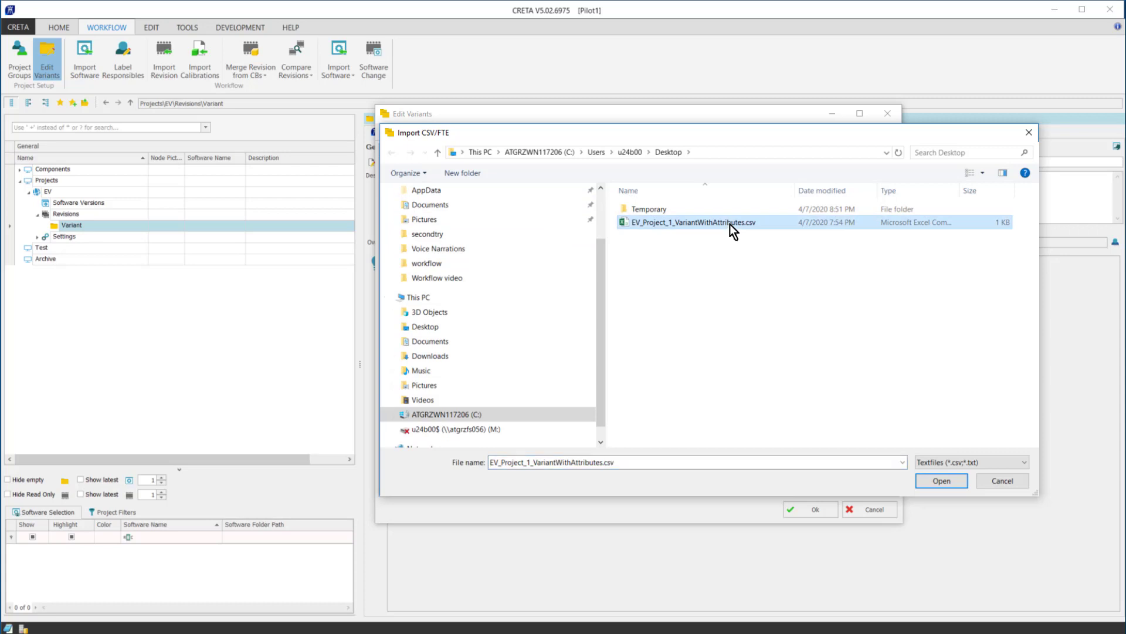
left_click(923, 482)
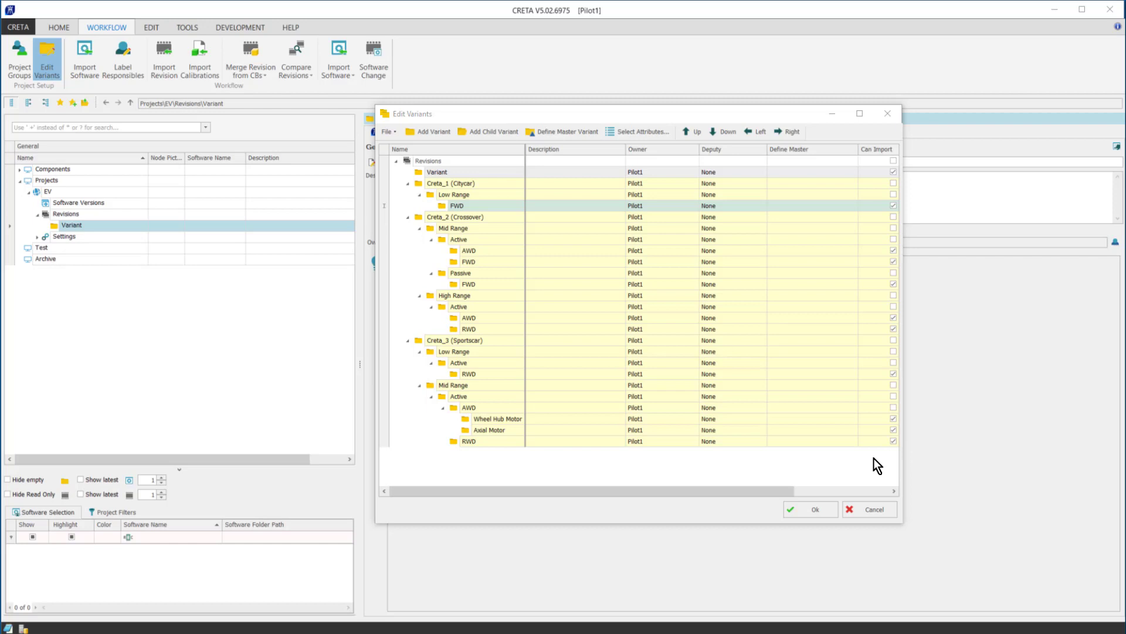
left_click(820, 508)
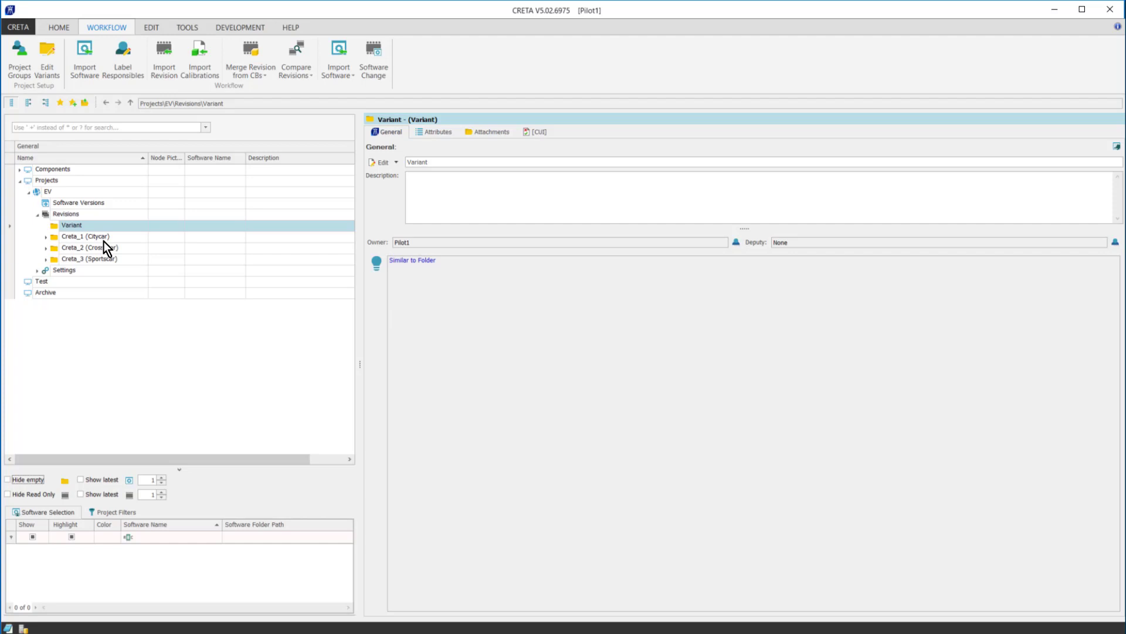
Import software version Control Strategy 1 from Control Strategy 1.a2l, yielding 11785 labels
left_click(82, 73)
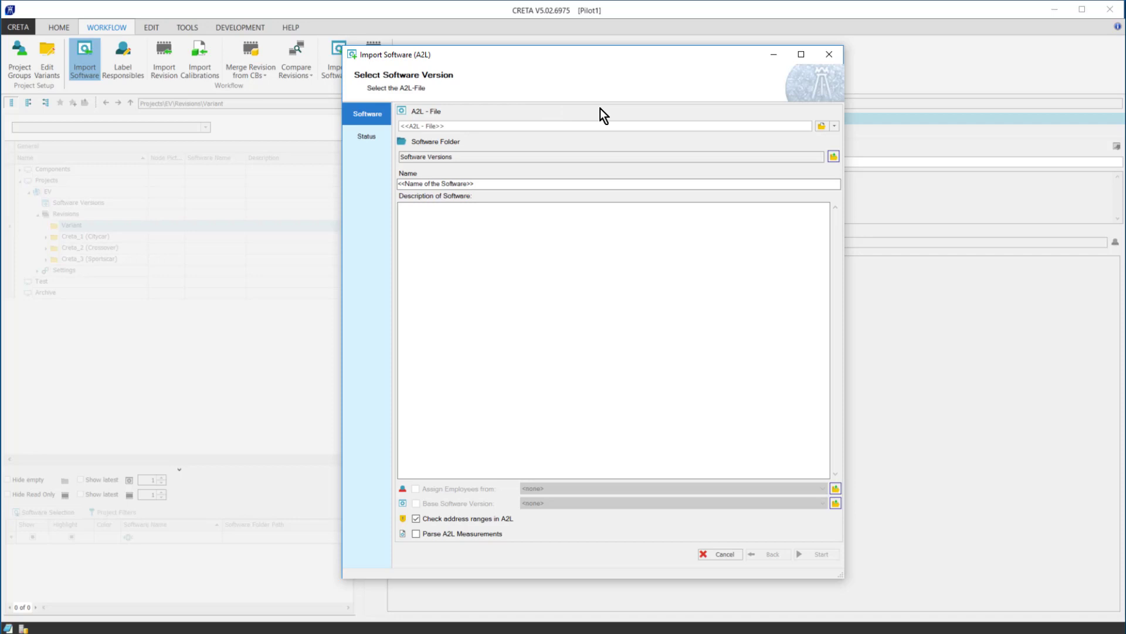
left_click(820, 125)
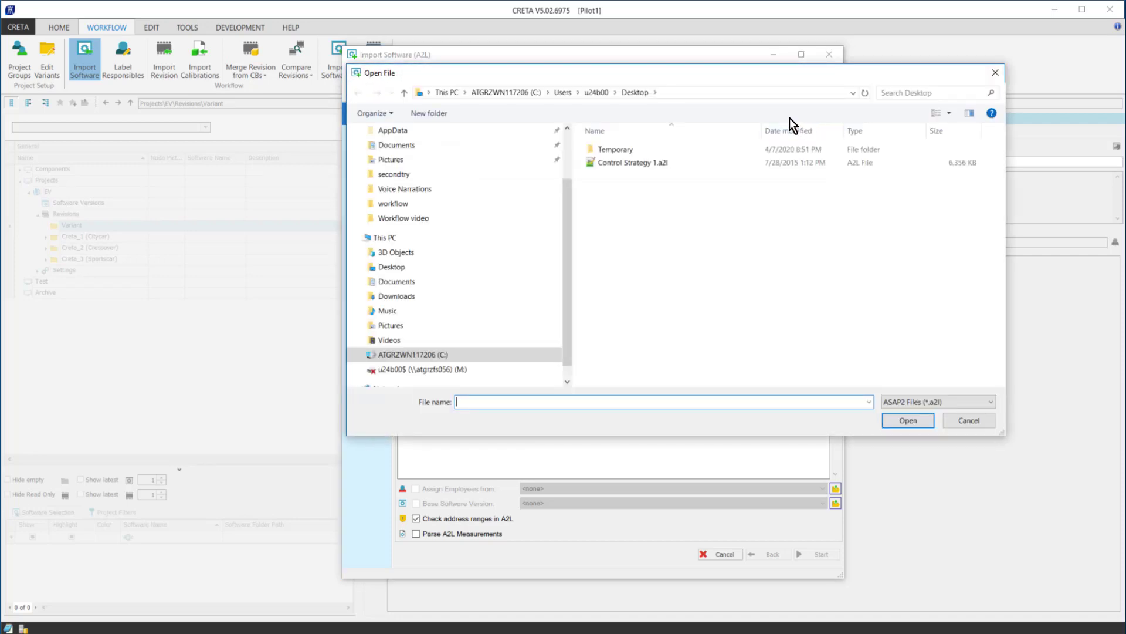
left_click(694, 162)
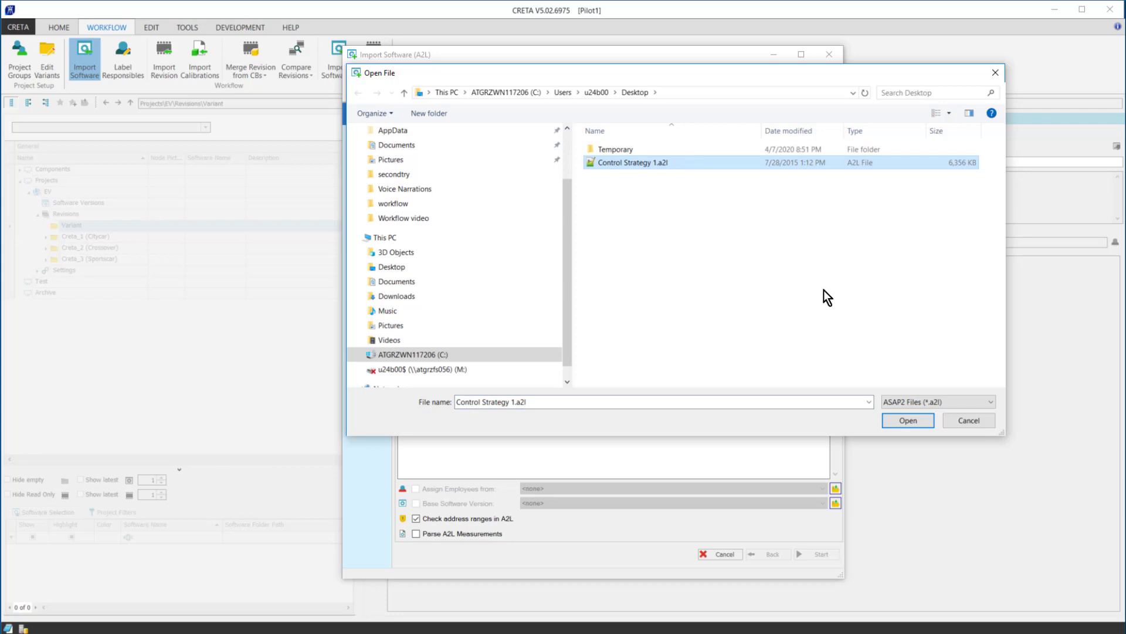
left_click(893, 418)
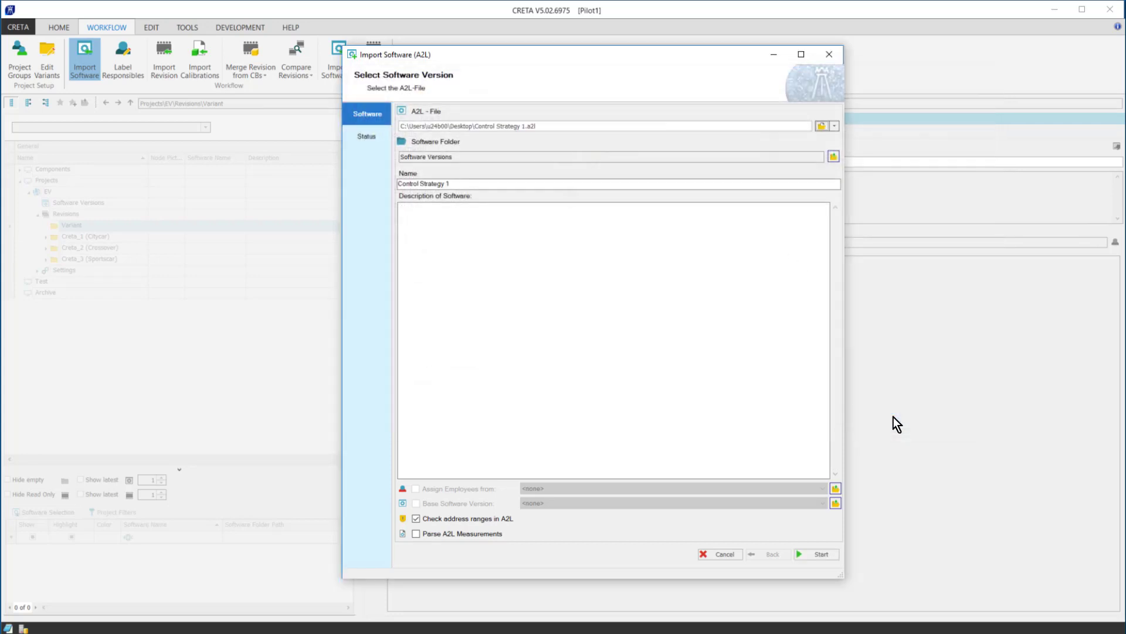
left_click(818, 553)
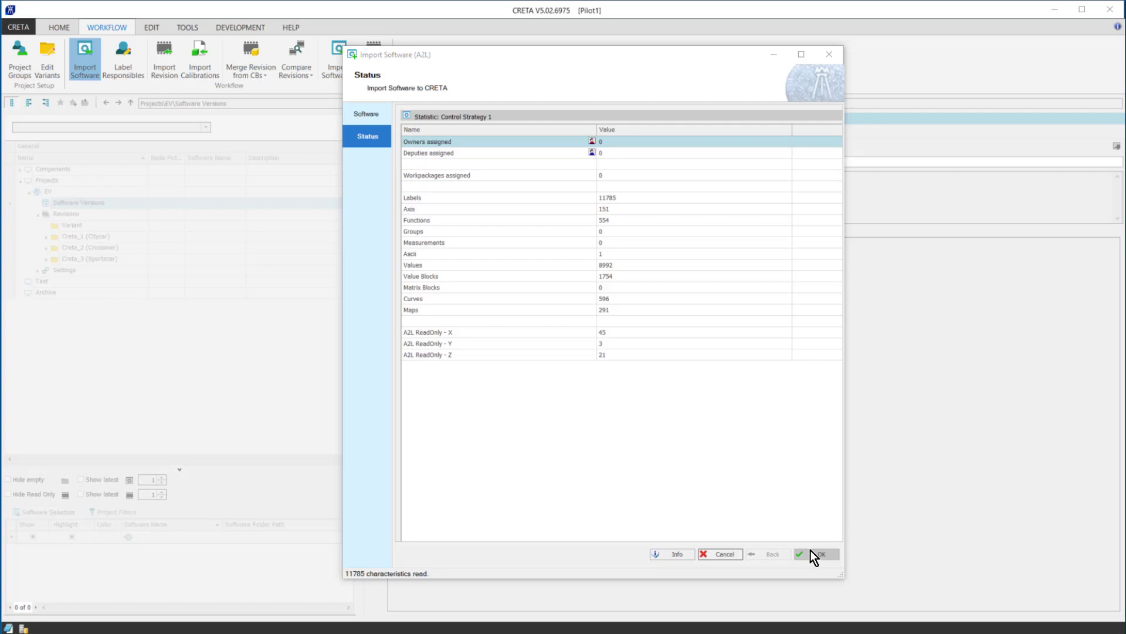
left_click(811, 551)
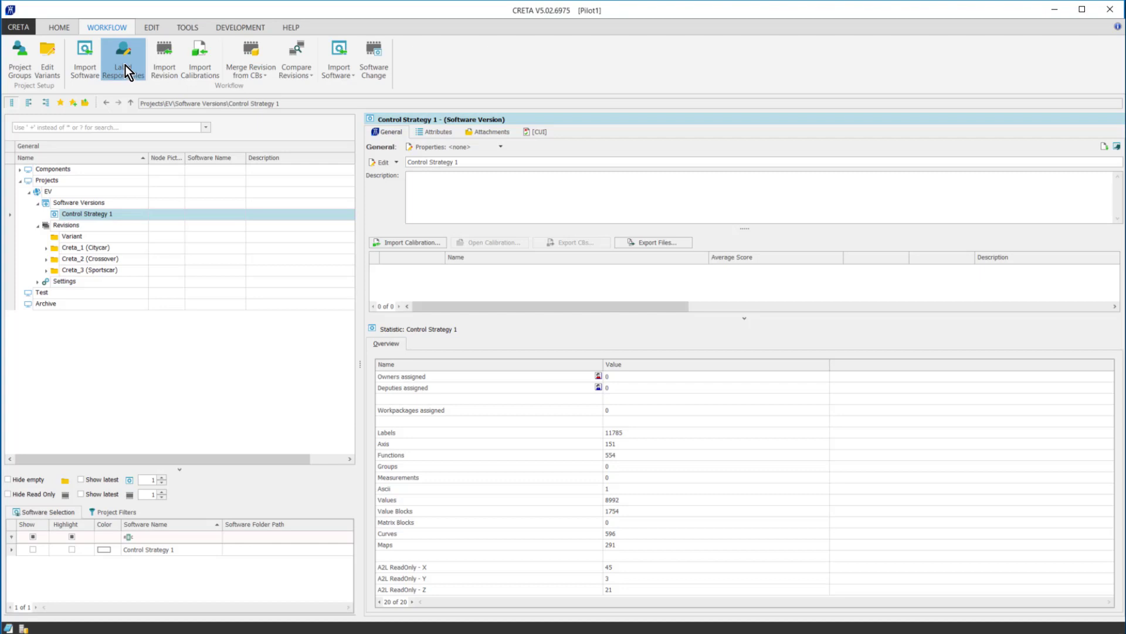
Make the first engineer owner of the nine labels A0 through ABOLRAR
left_click(125, 65)
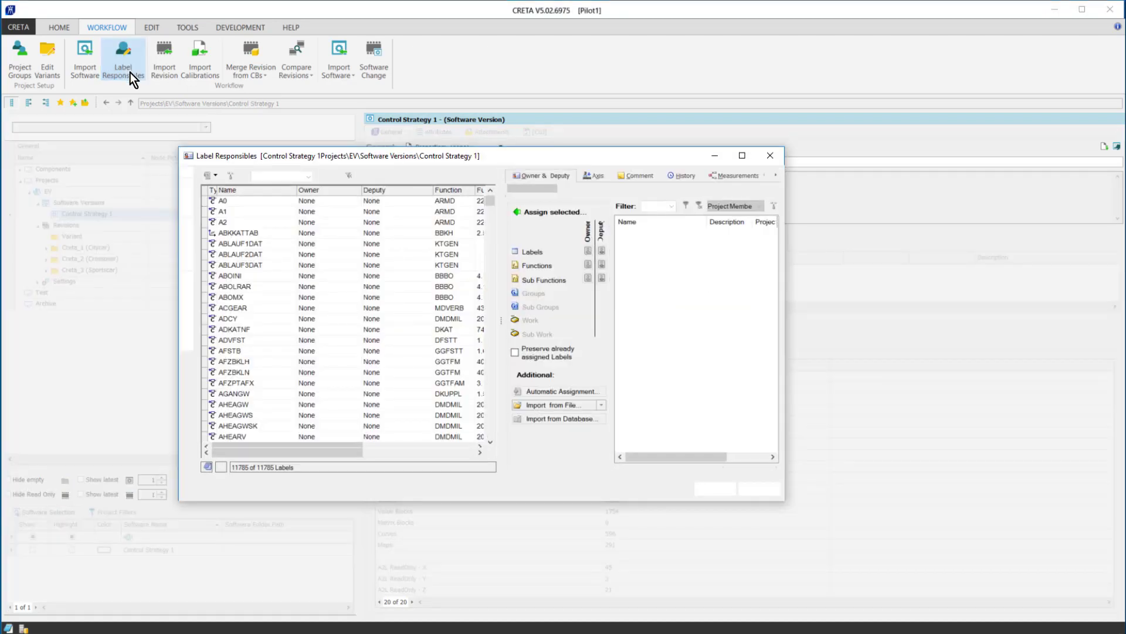
left_click(230, 202)
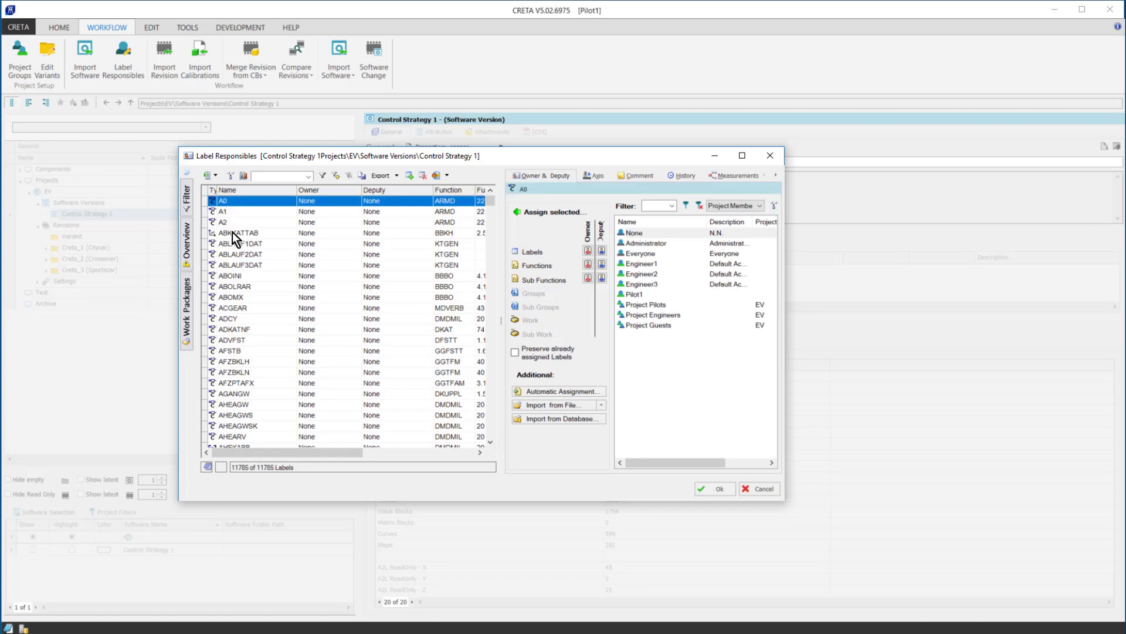
left_click(237, 286, "shift")
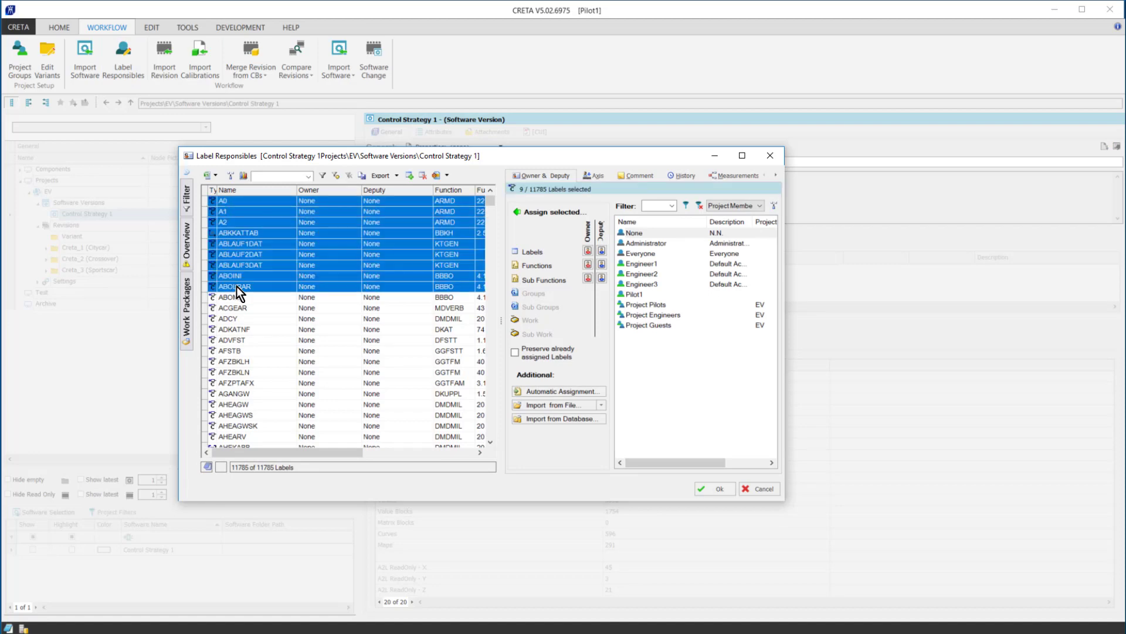
left_click(629, 264)
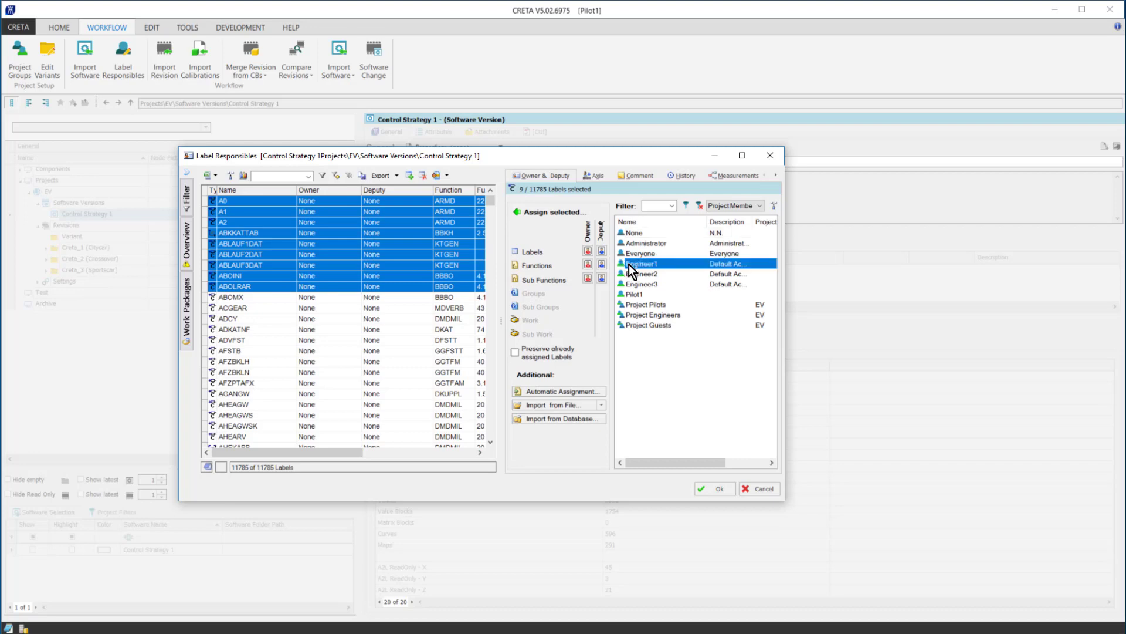
left_click(588, 251)
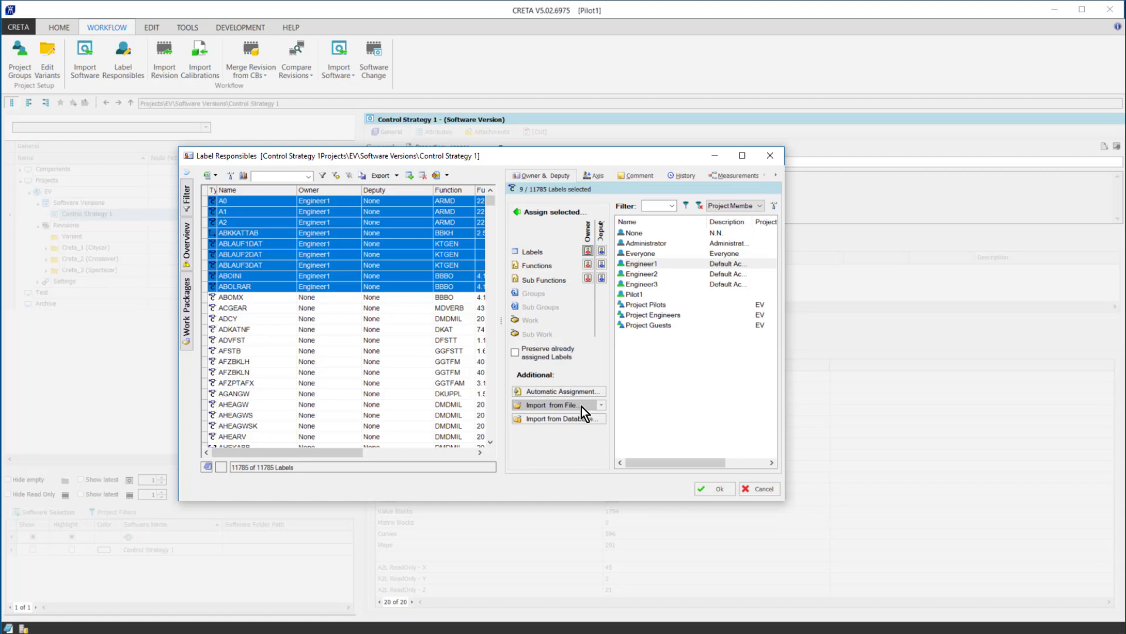
left_click(714, 489)
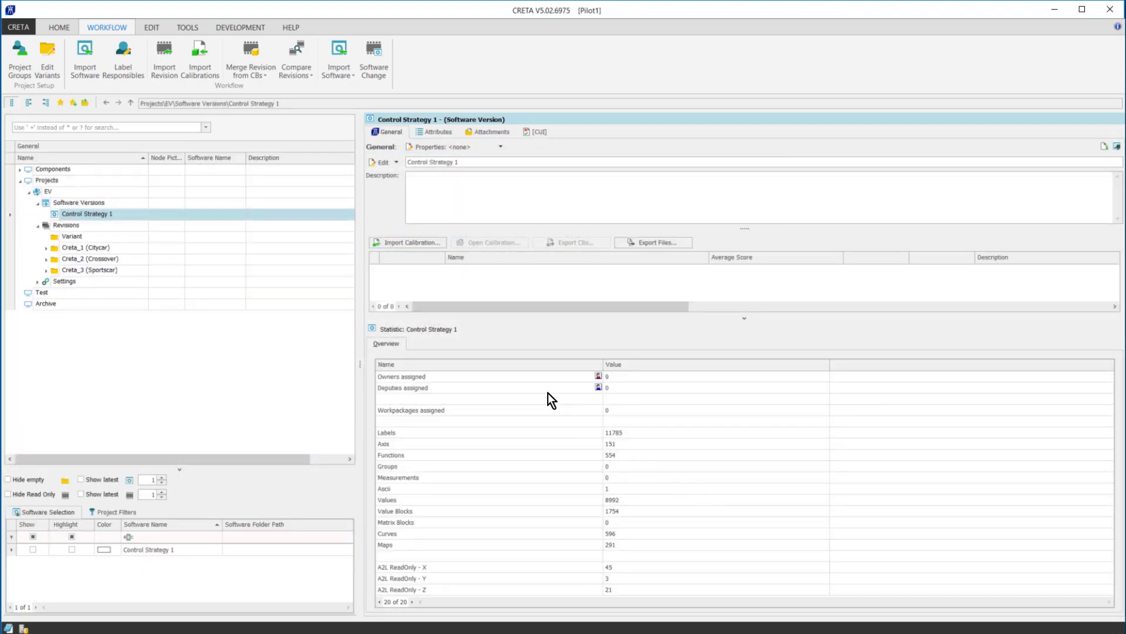
Set up a revision import of Control_Strategy_1.hex for software Control Strategy 1
left_click(160, 59)
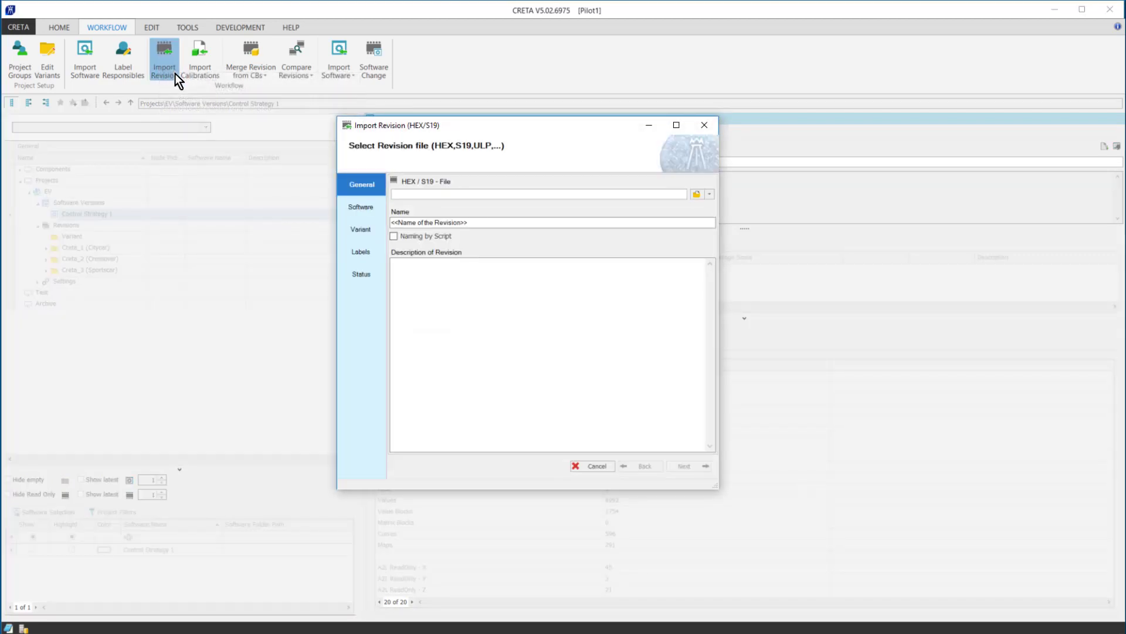
left_click(695, 192)
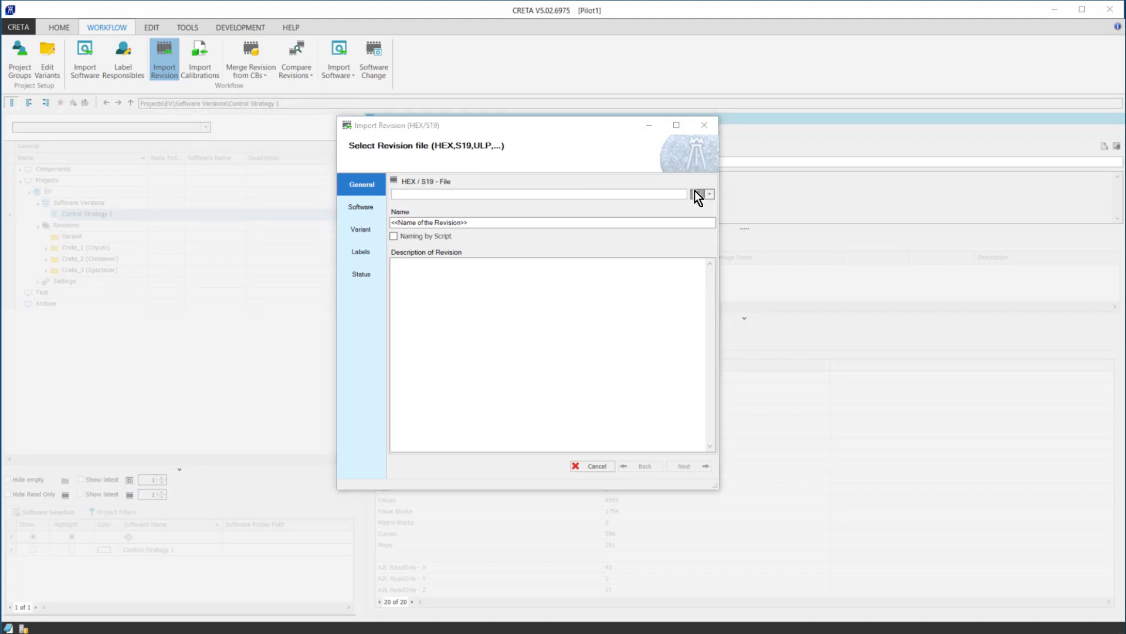
left_click(687, 234)
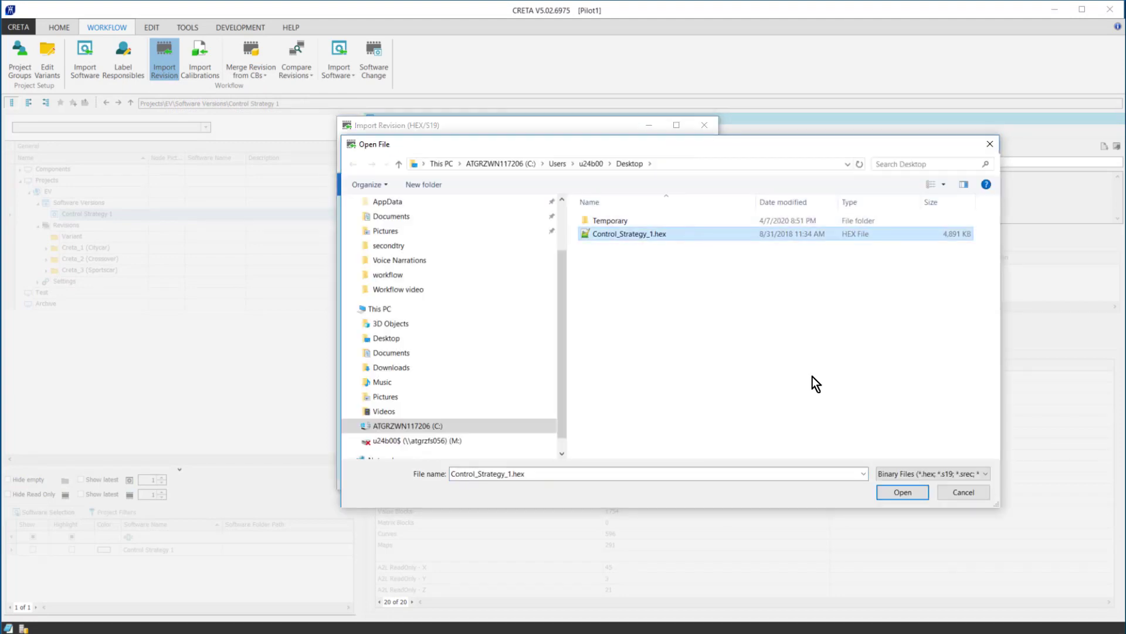
left_click(890, 491)
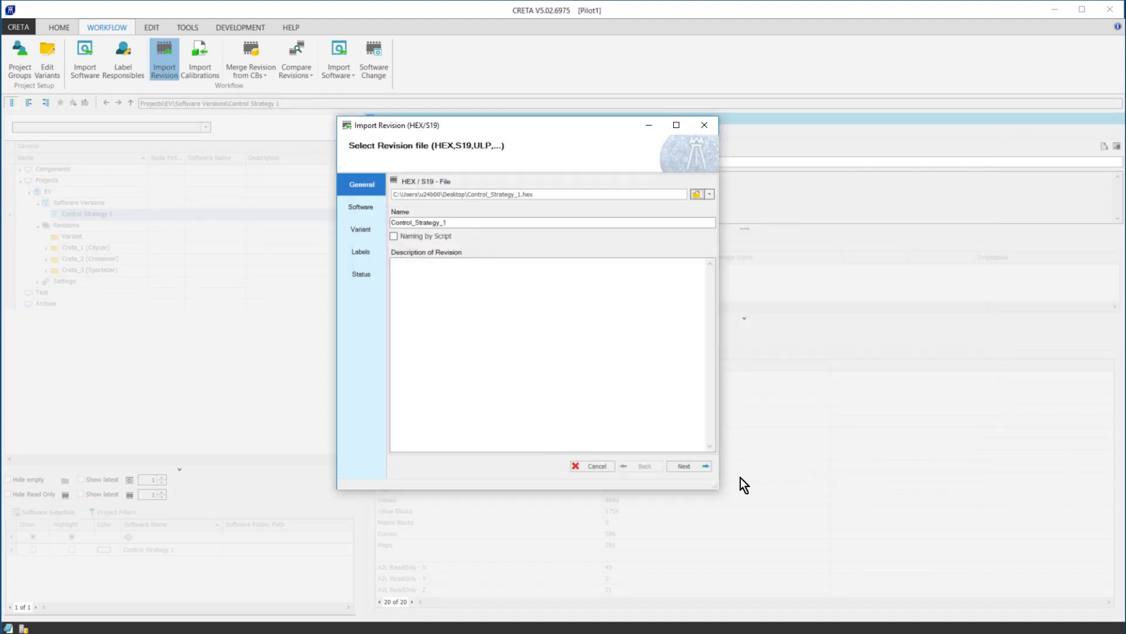
left_click(692, 468)
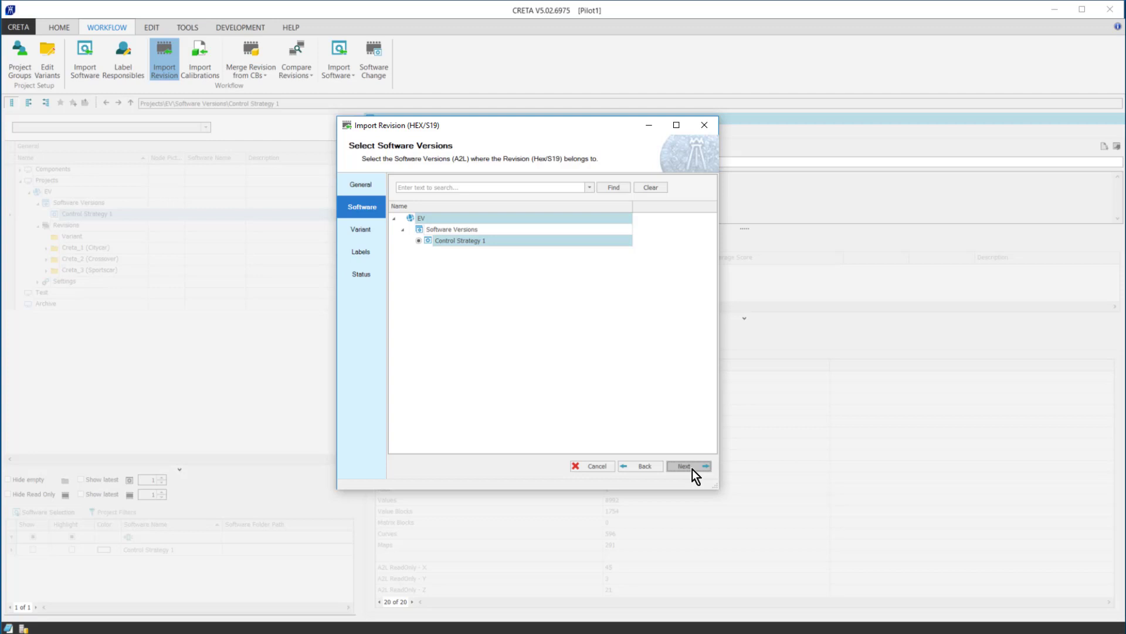
left_click(692, 468)
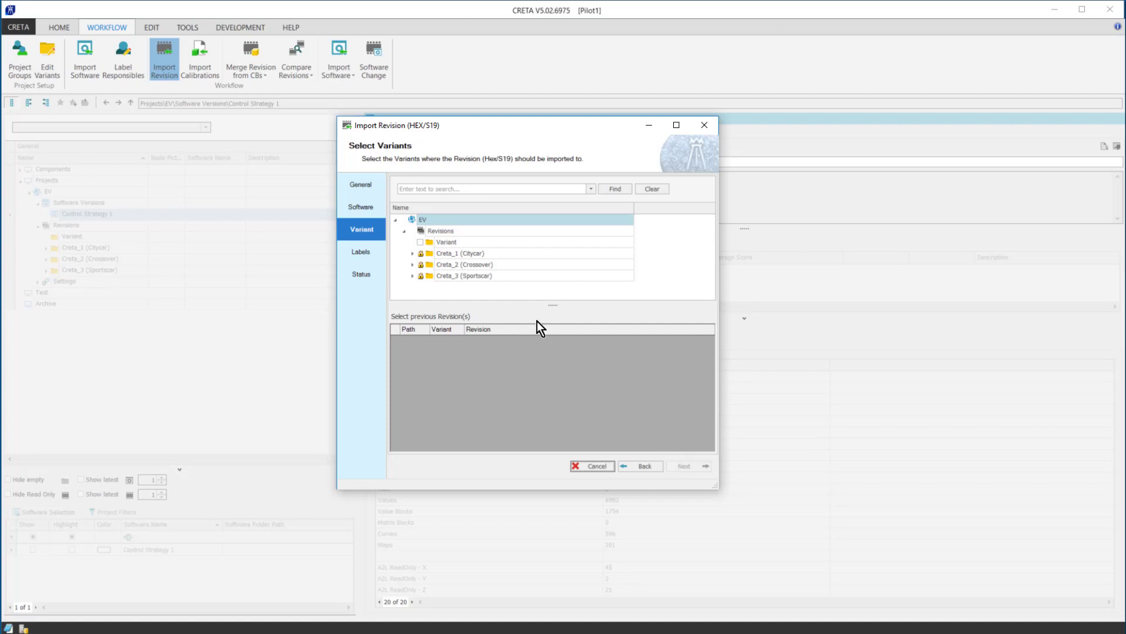
Check every variant under EV's Revisions as an import target and review the list
right_click(472, 232)
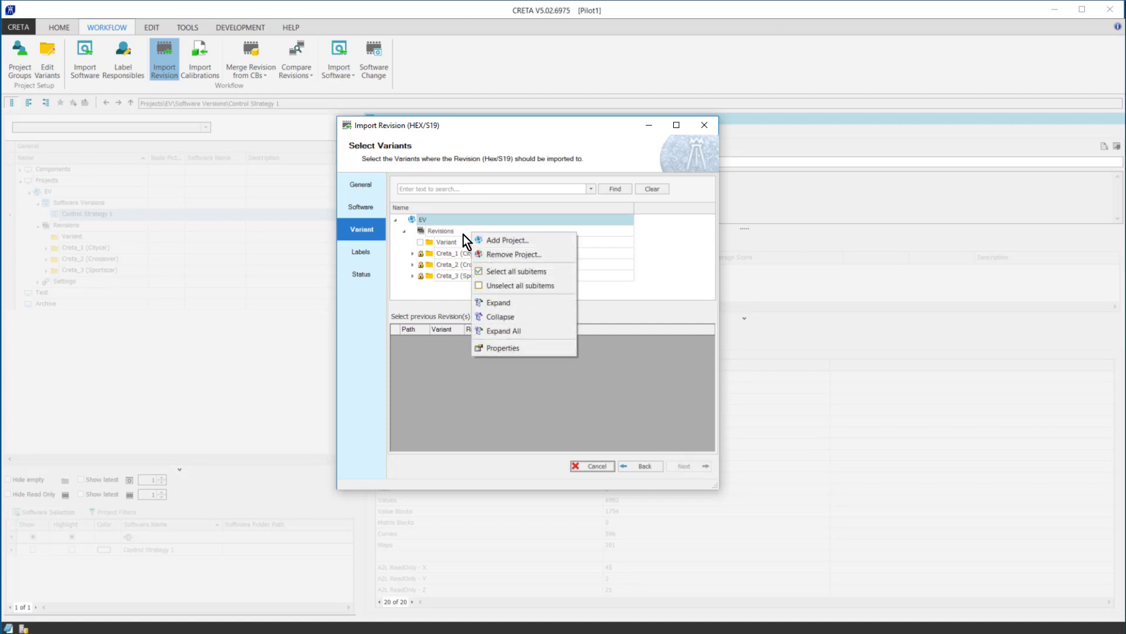
left_click(516, 272)
scroll(513, 270, "down", 4)
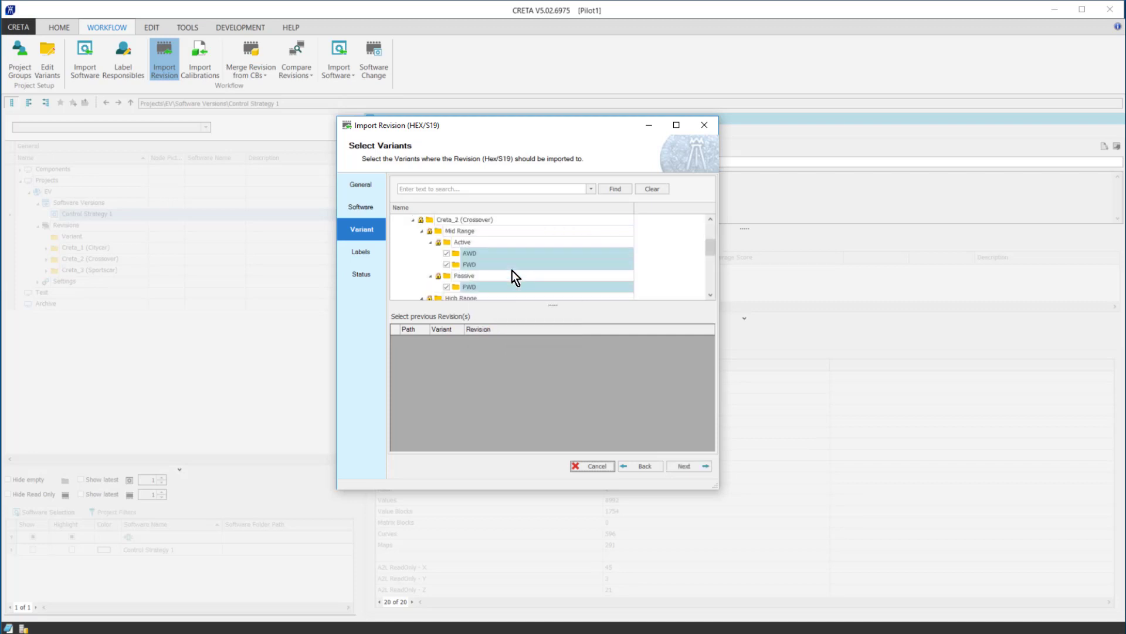
scroll(512, 273, "down", 2)
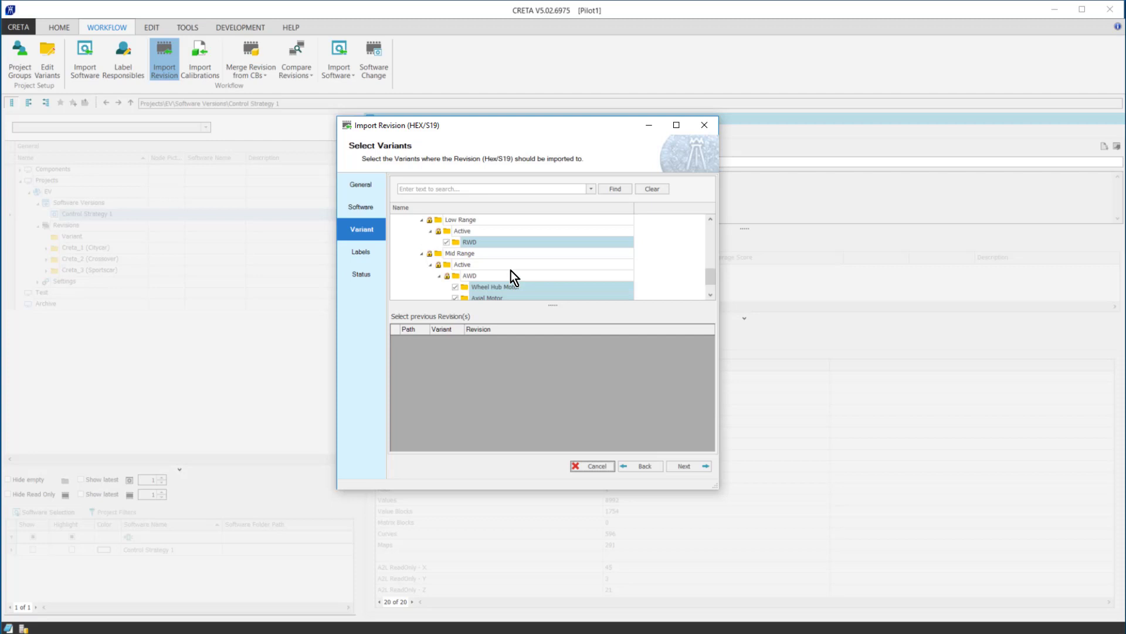
scroll(512, 272, "up", 4)
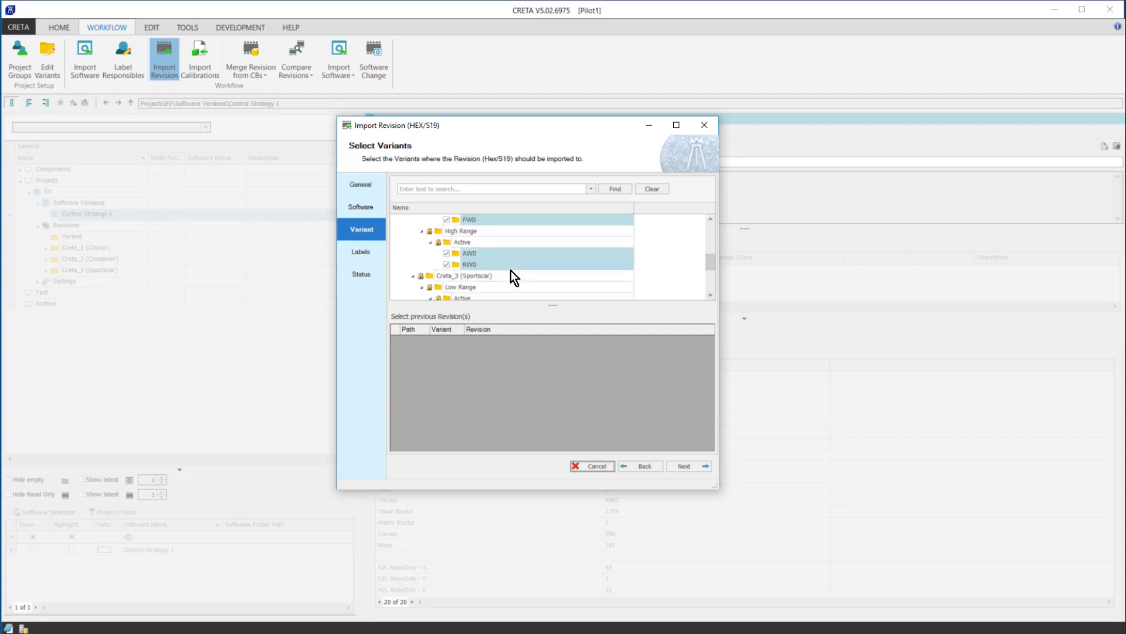
scroll(514, 277, "up", 1)
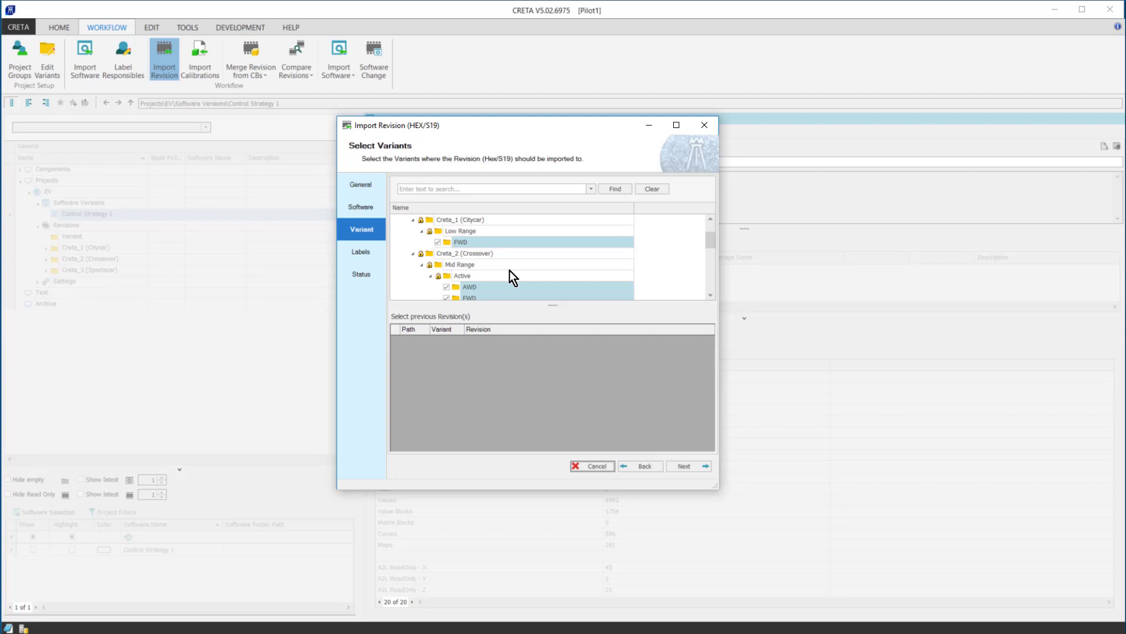
Import the HEX revision with default score 25 (prelimCalibrated) and status START
left_click(700, 466)
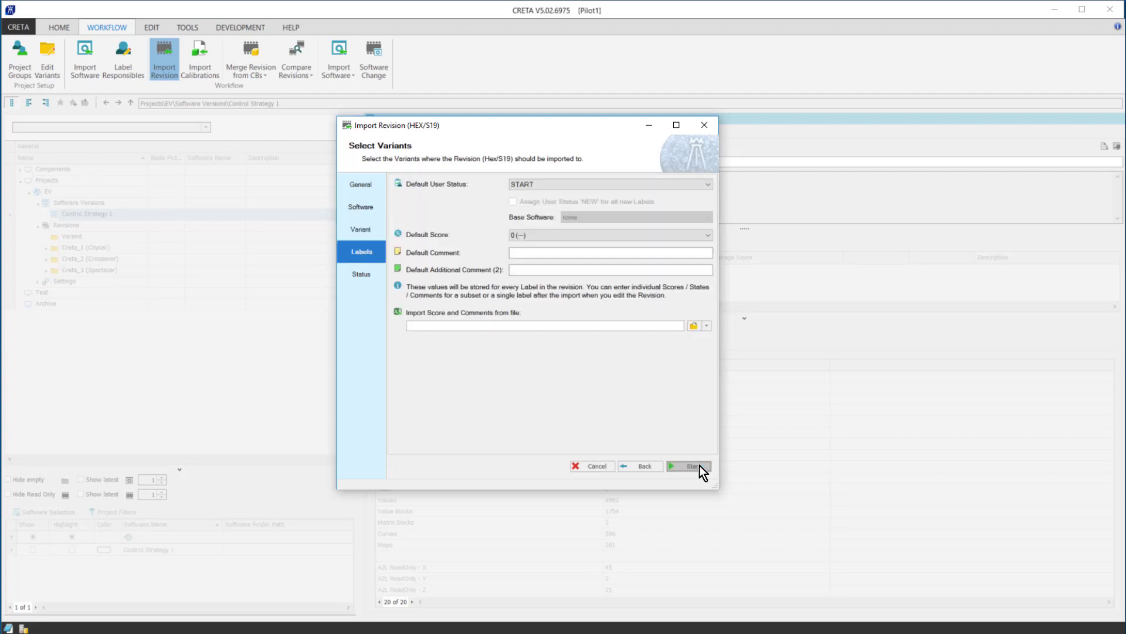
left_click(667, 235)
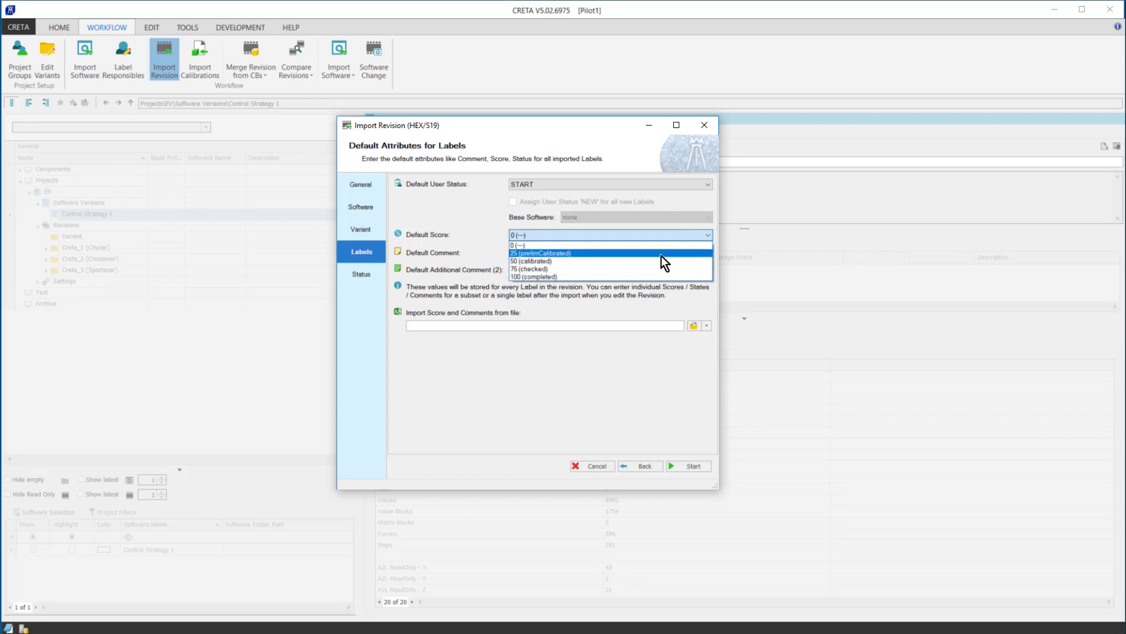
left_click(661, 254)
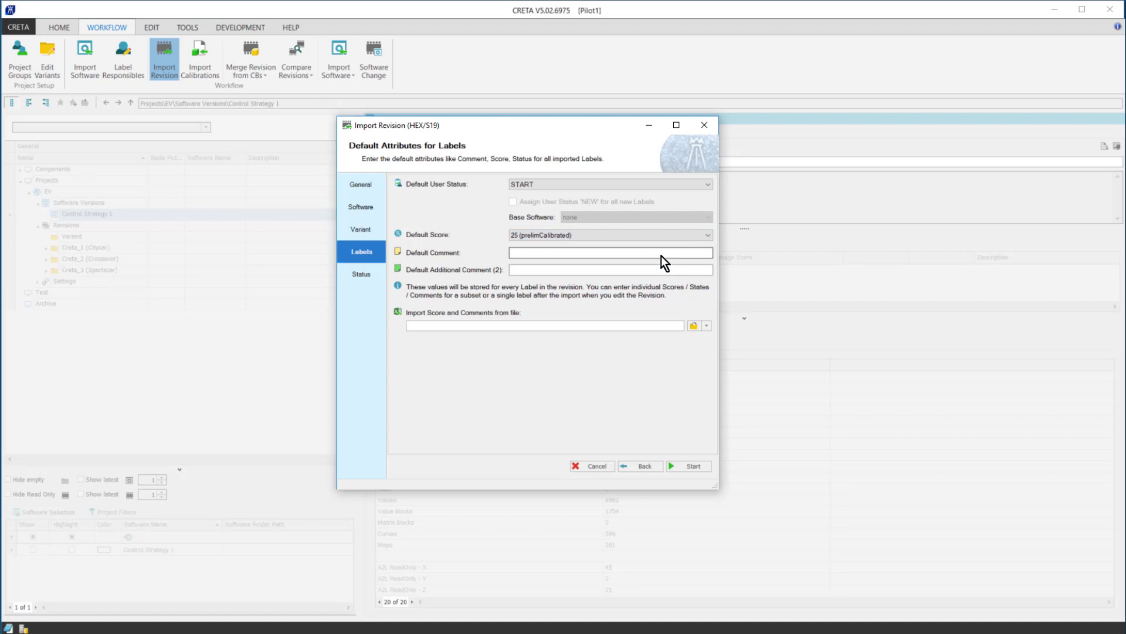
left_click(691, 465)
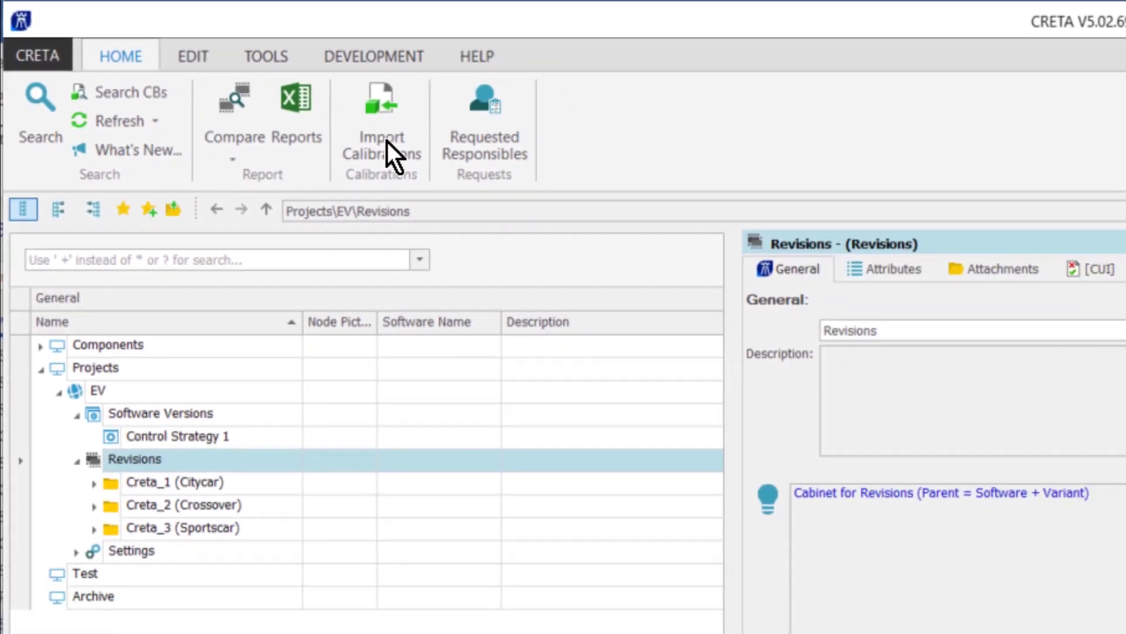
Start a calibration import on EV's Revisions and add the file Cal_Data_4.dcm
left_click(162, 458)
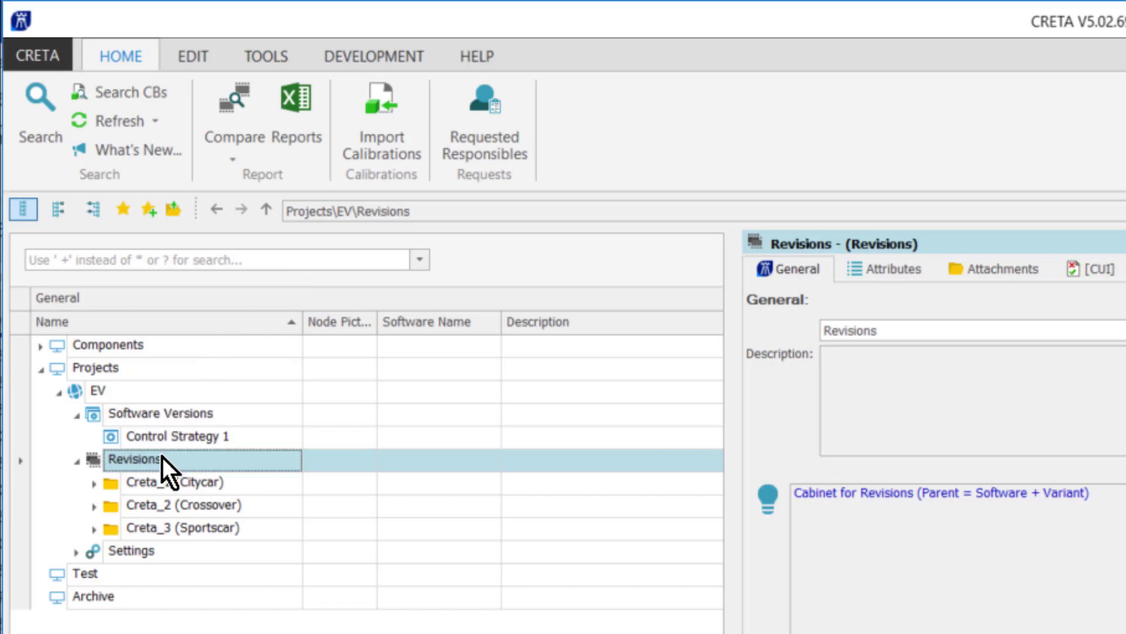
right_click(162, 457)
left_click(203, 497)
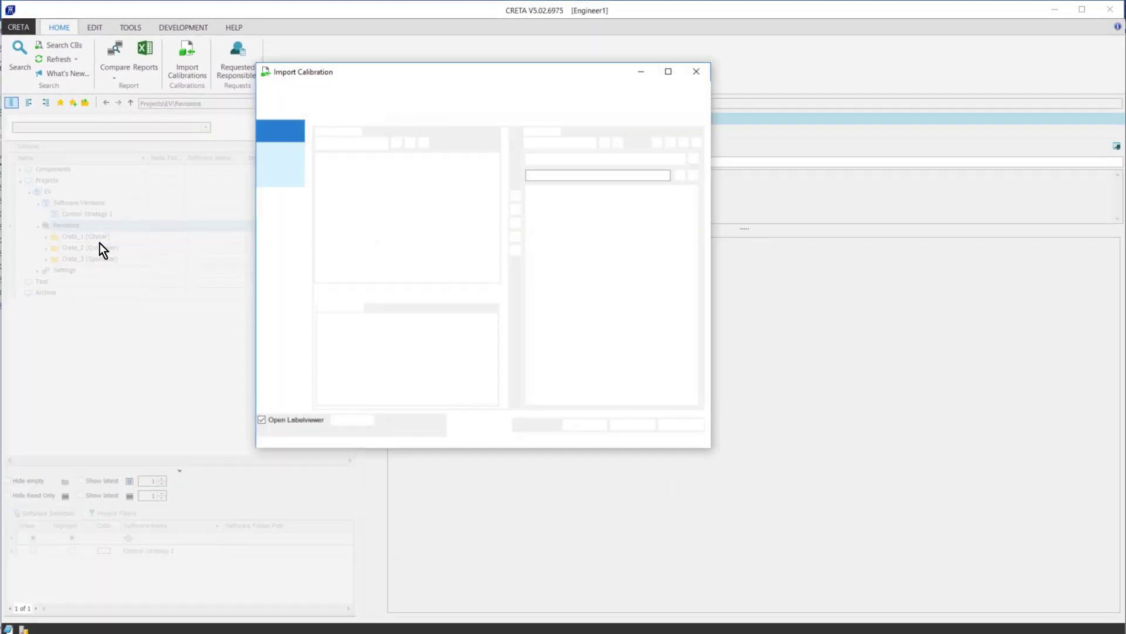
left_click(328, 145)
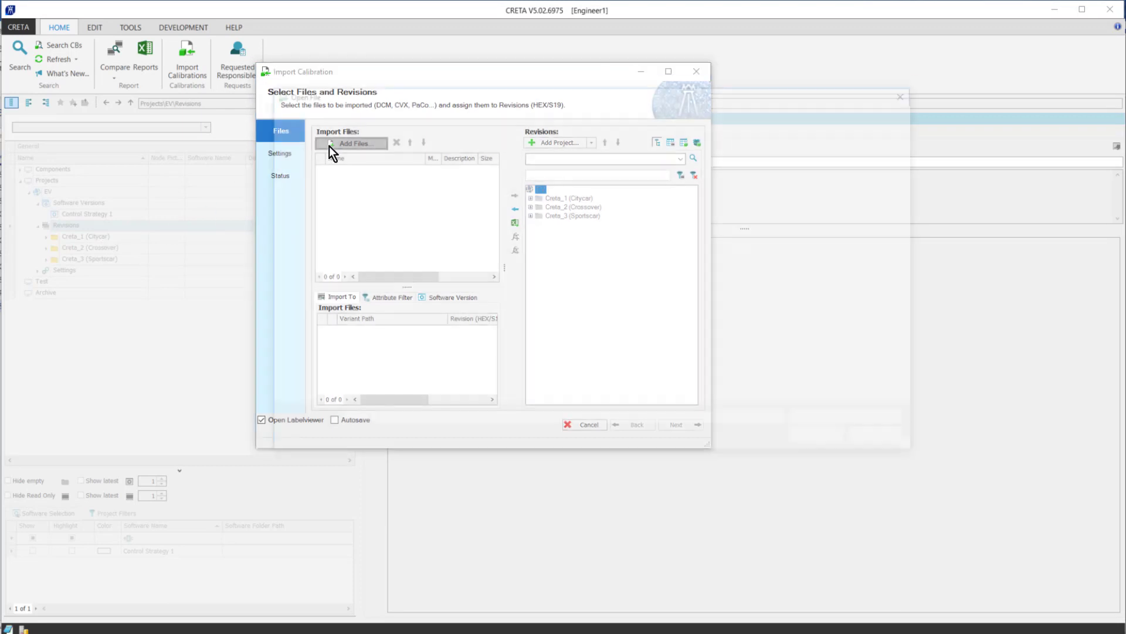
left_click(538, 168)
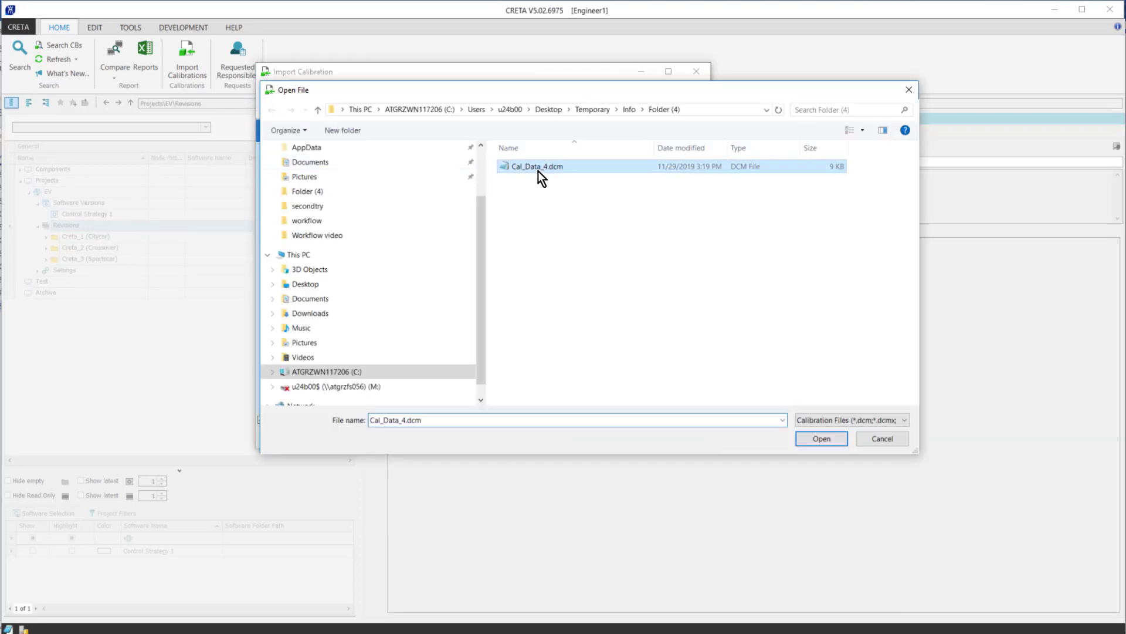
left_click(818, 445)
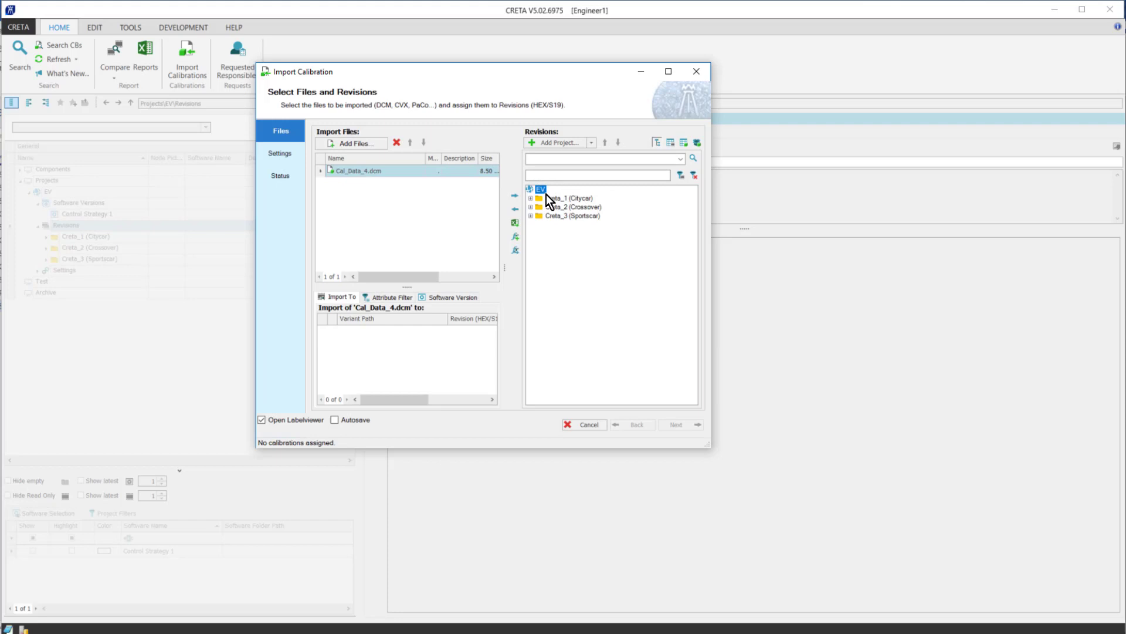
Assign Cal_Data_4.dcm to Control_Strategy_1 under Creta_1 Low Range FWD
right_click(546, 193)
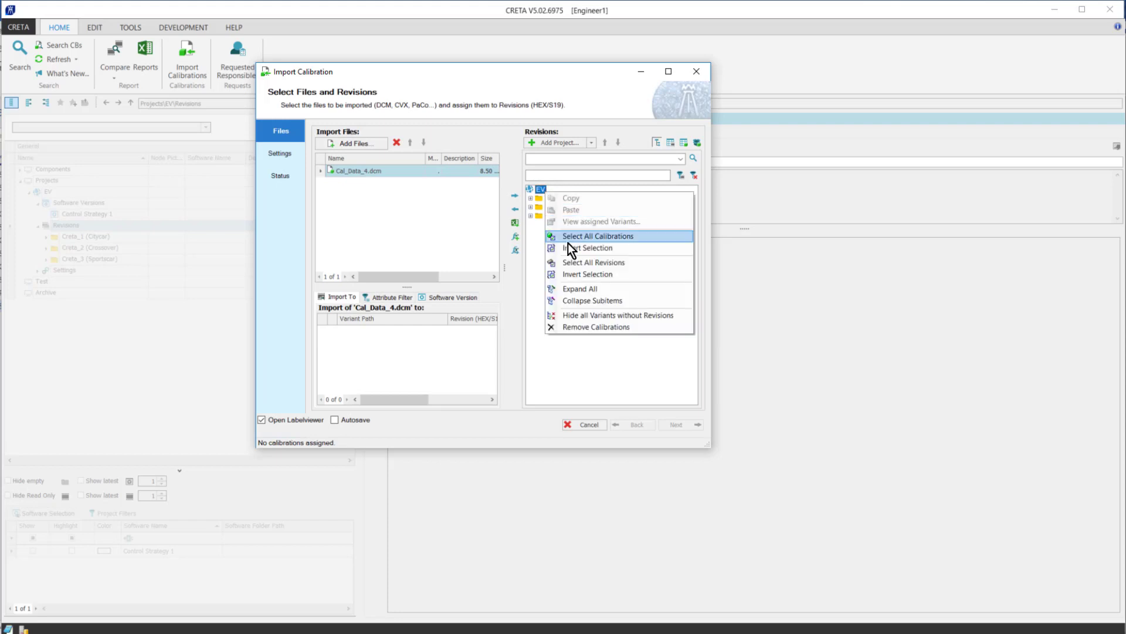
left_click(585, 289)
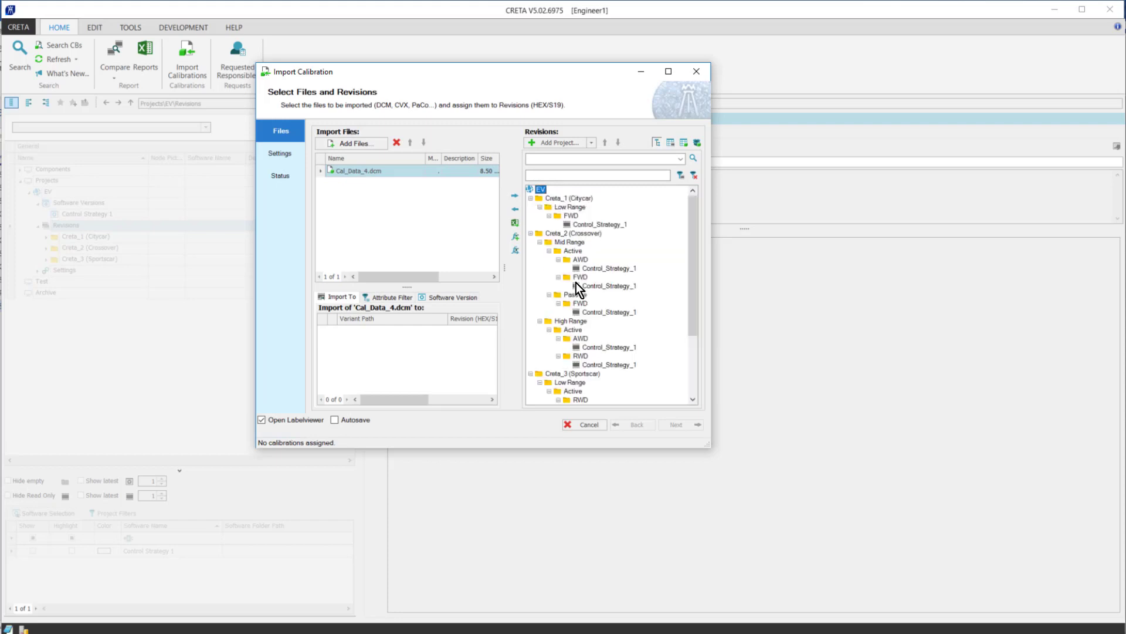
left_click(567, 224)
left_click(515, 195)
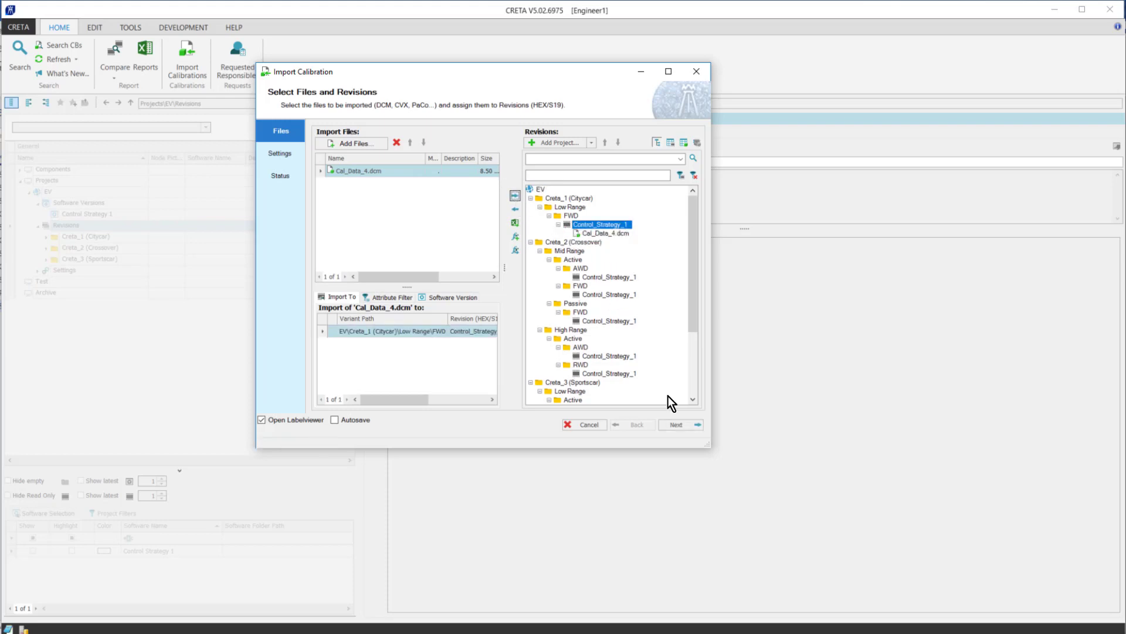
Import Cal_Data_4.dcm with score 25 (prelimCalibrated) into Control_Strategy_1
left_click(677, 424)
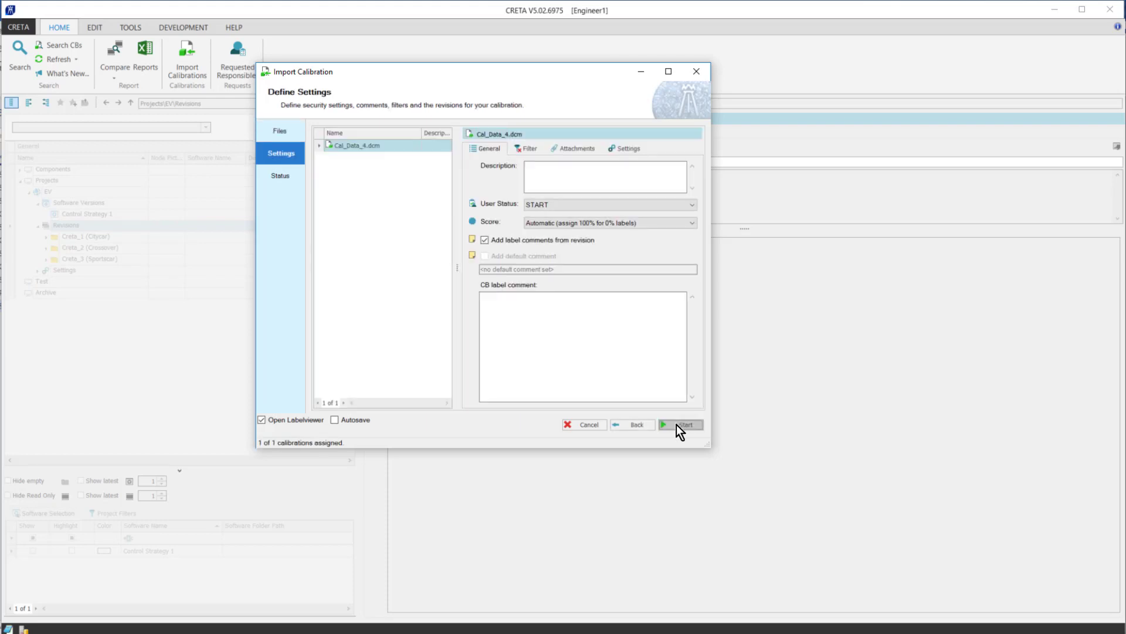
left_click(648, 223)
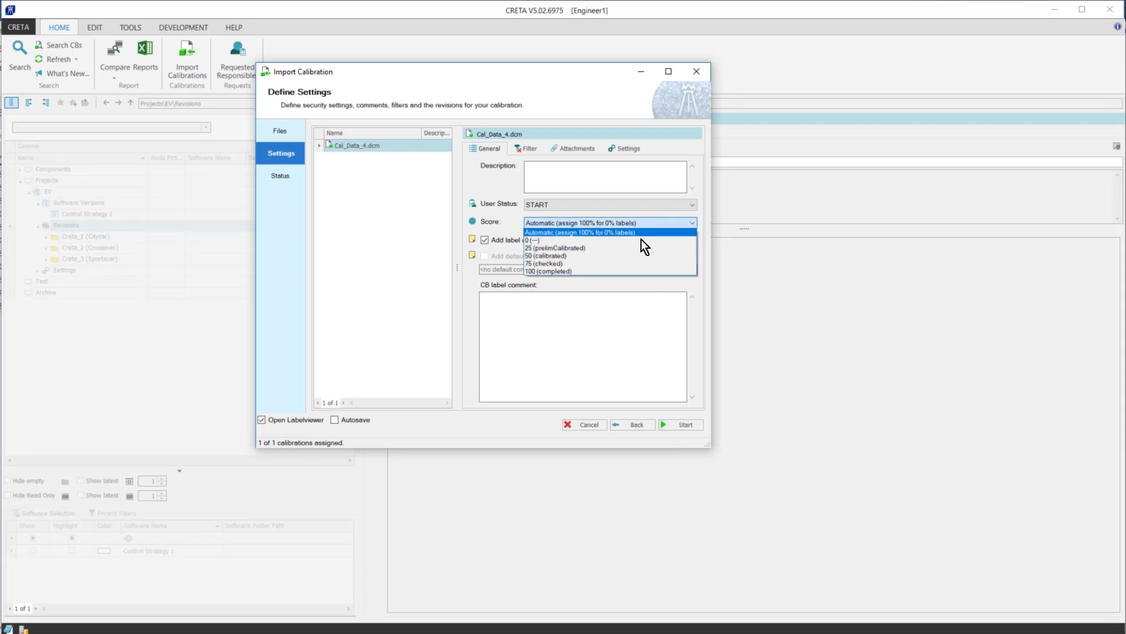
left_click(633, 247)
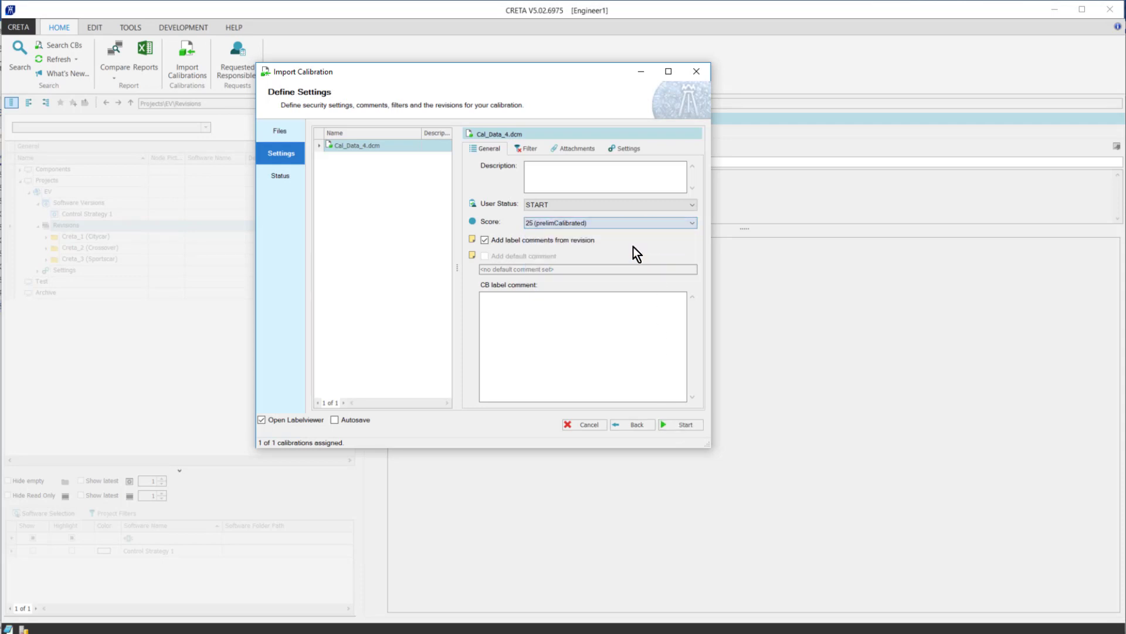
left_click(678, 423)
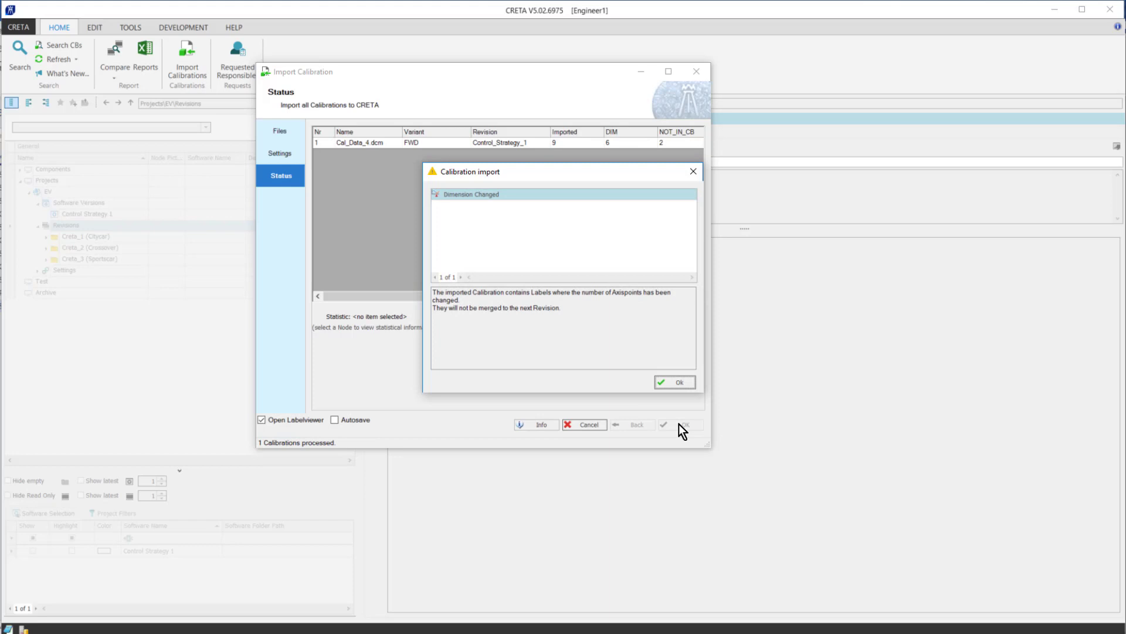
Acknowledge the dimension-changed warning and finish the import to list the 11 Cal_Data_4.dcm labels
left_click(679, 385)
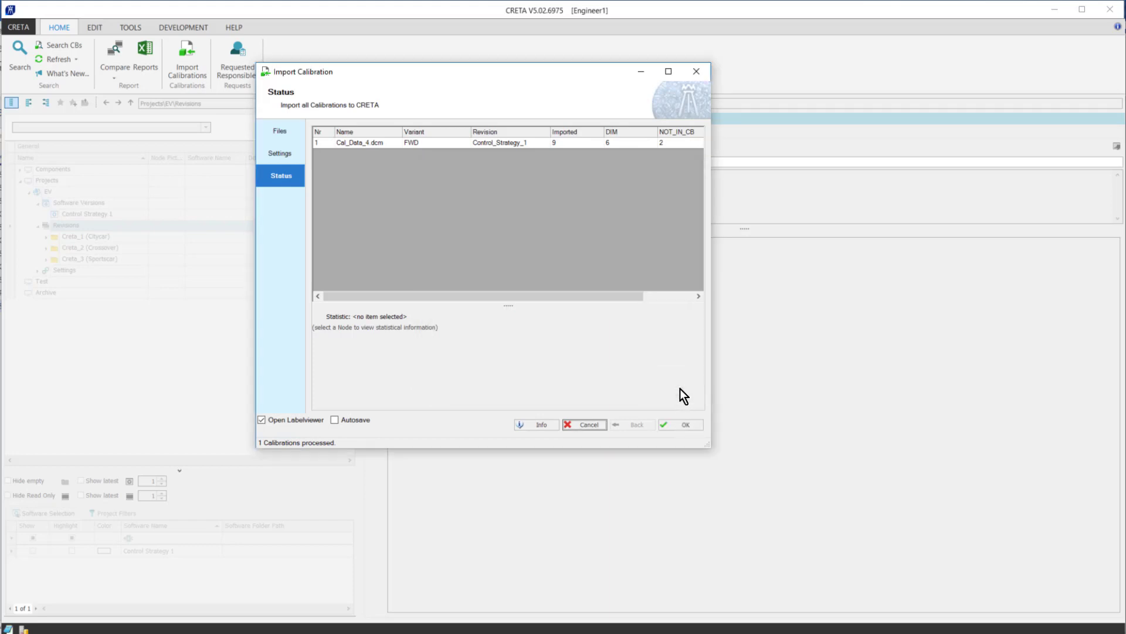
left_click(682, 425)
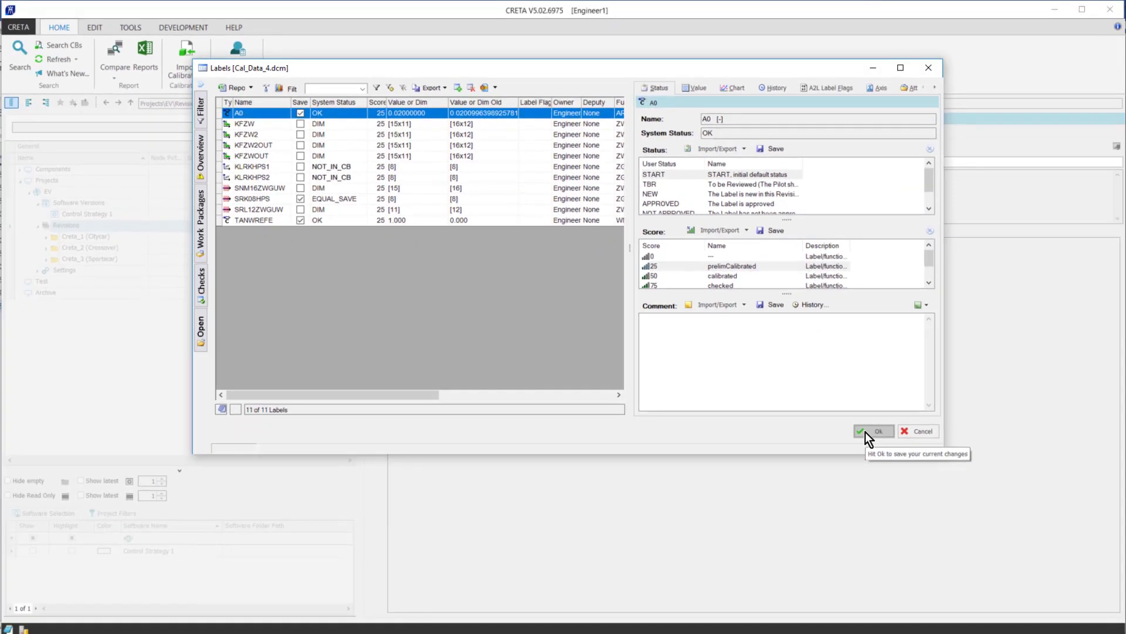
Close the Cal_Data_4.dcm label viewer
left_click(865, 431)
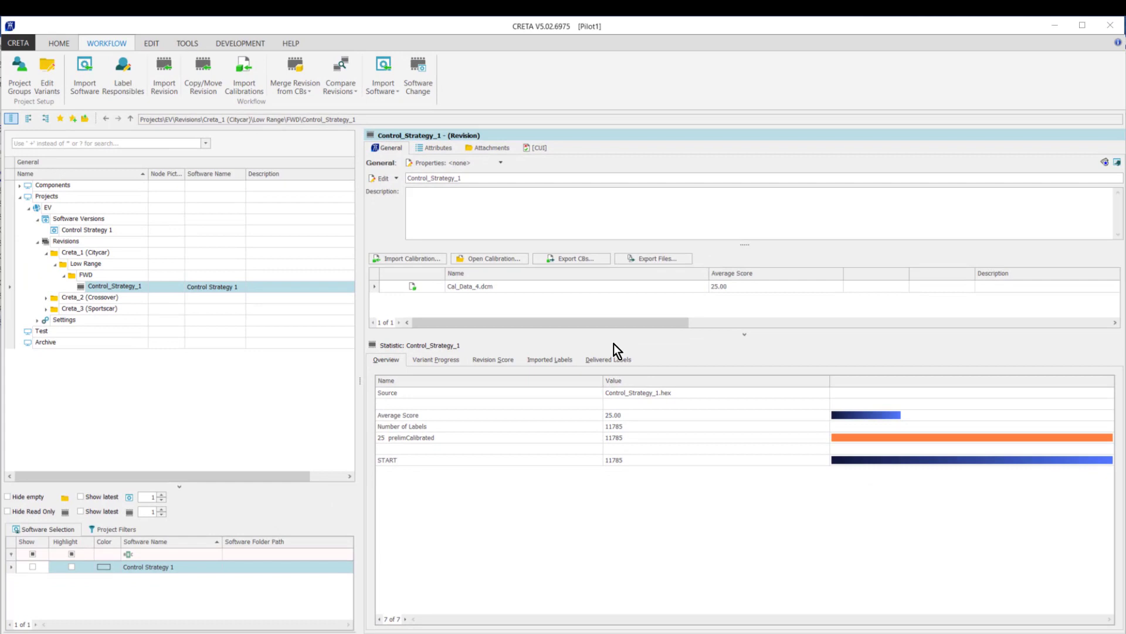
Merge Cal_Data_4.dcm with Control_Strategy_1 into the new revision Control_Strategy_2 via Merge Revision from CBs
left_click(298, 84)
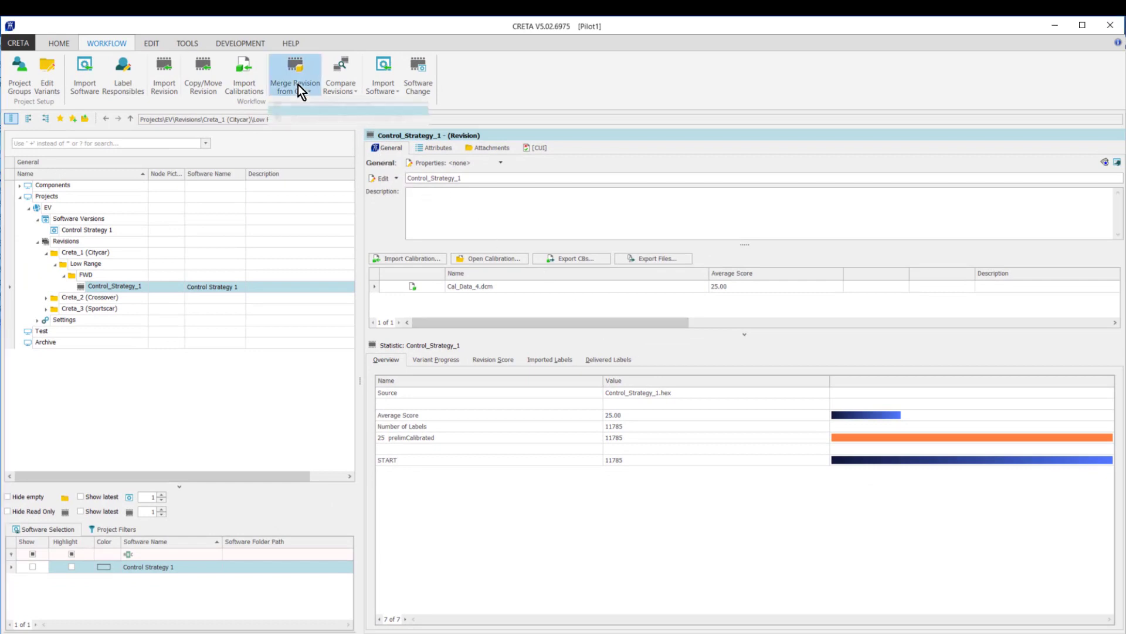
left_click(308, 103)
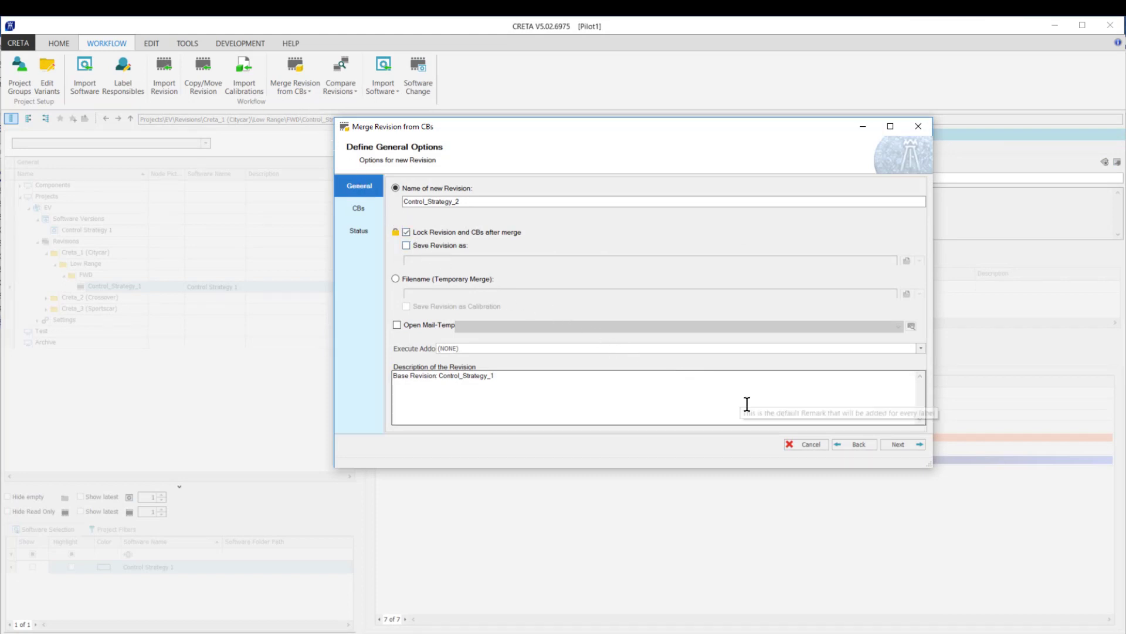
left_click(896, 443)
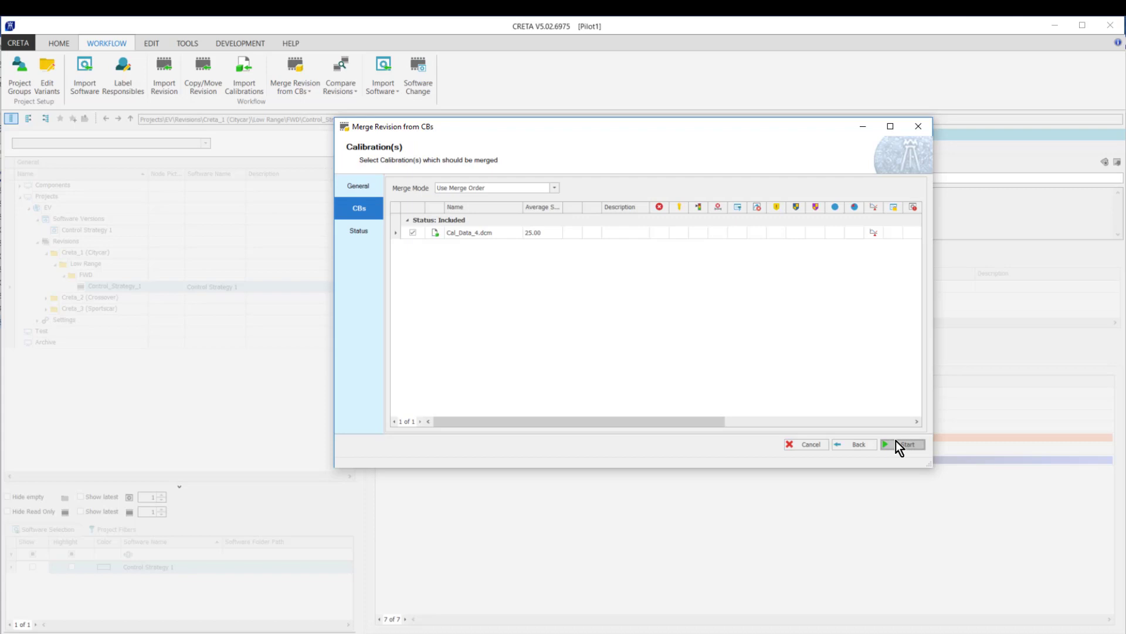
left_click(895, 443)
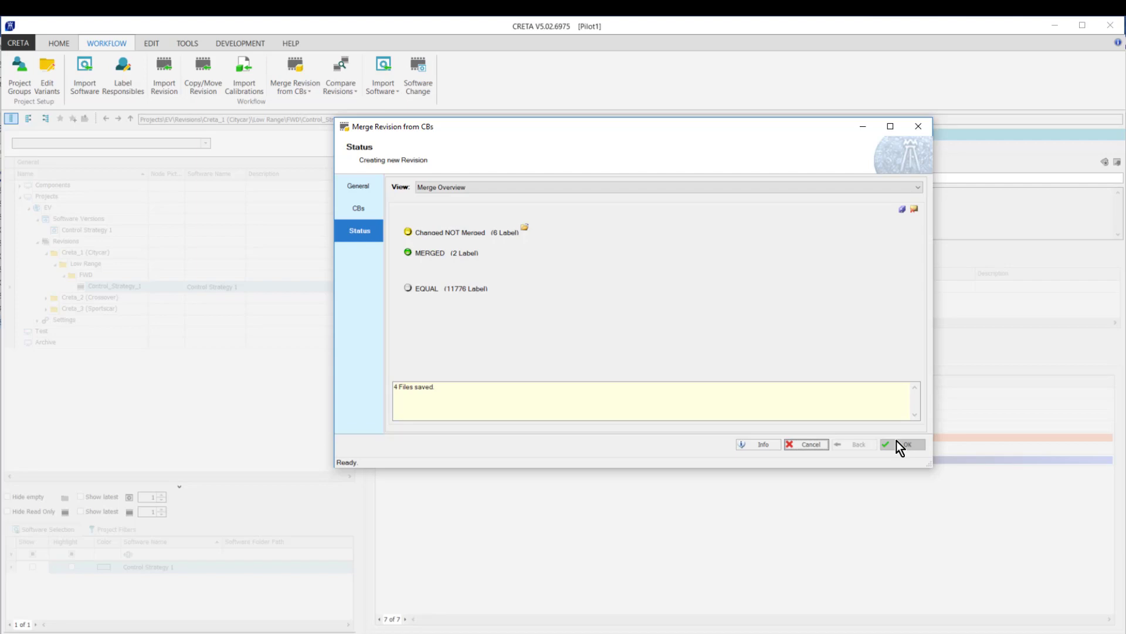
Close the merge summary so Control_Strategy_2 shows beside Control_Strategy_1 in the tree
left_click(902, 444)
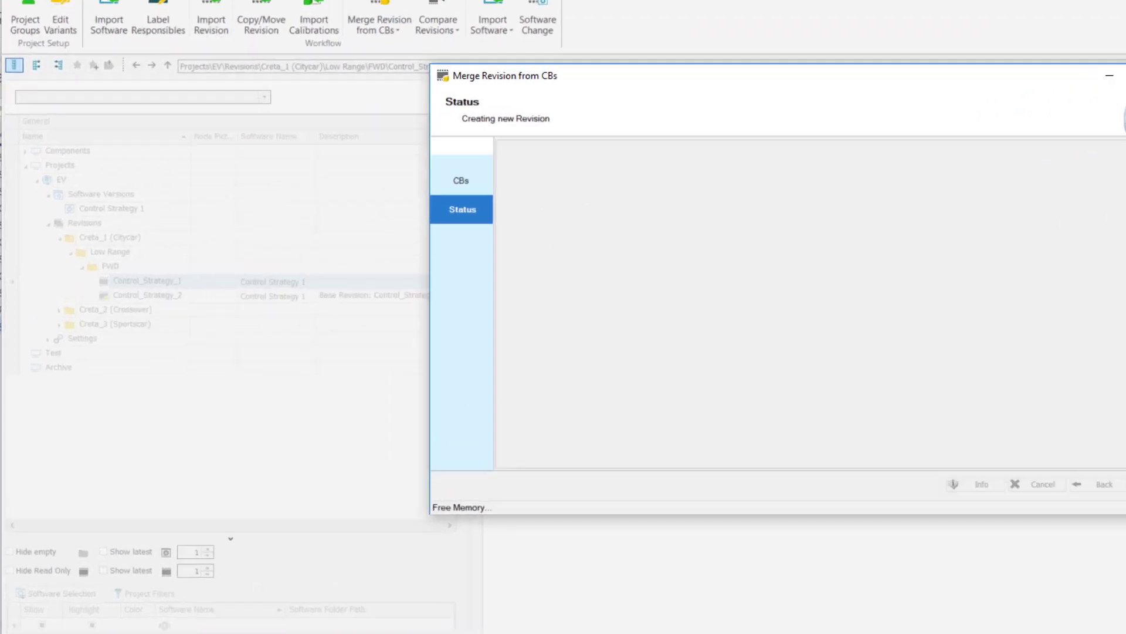